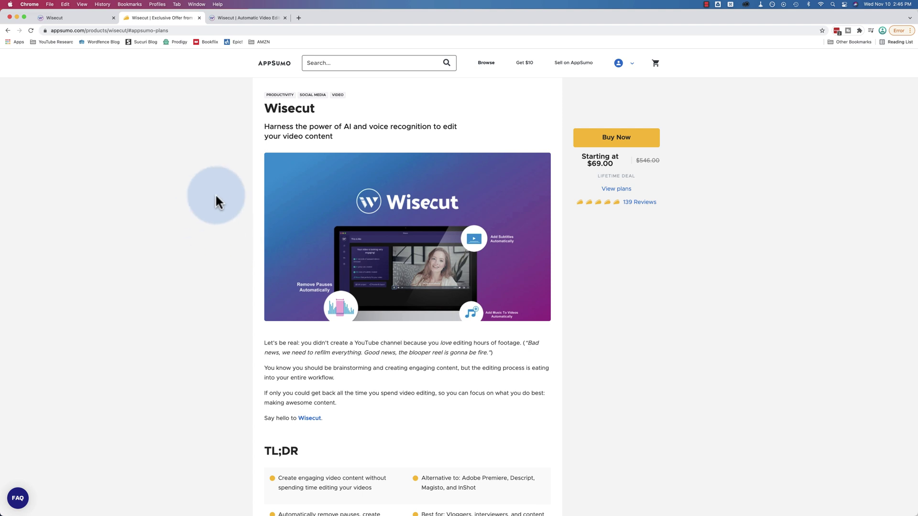
Step: Switch to the Wisecut dashboard, where 'How To Make A Signable PDF Document' is the latest project
{"action": "left_click", "coordinate": [86, 19]}
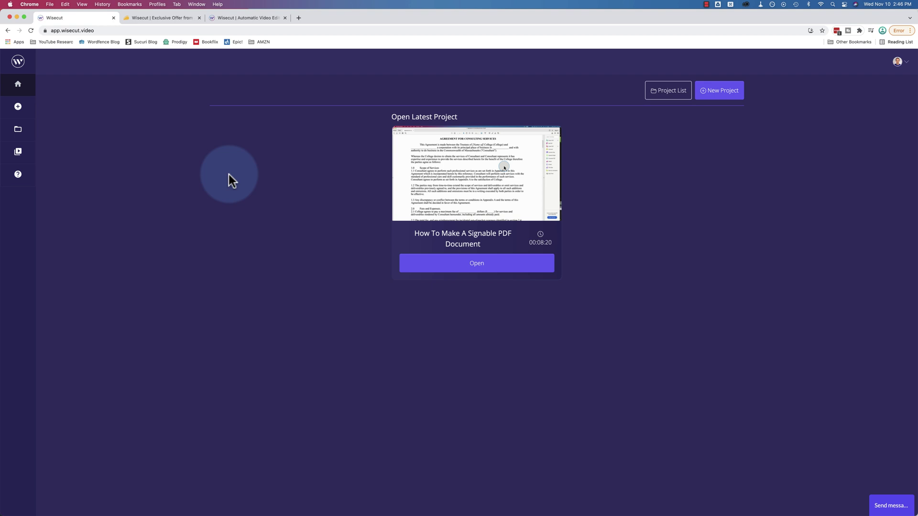
Step: Load rev.com in a new tab and scroll to its transcription, captions and subtitle pricing
{"action": "key", "text": "super+t"}
{"action": "type", "text": "rev.com"}
{"action": "key", "text": "Return"}
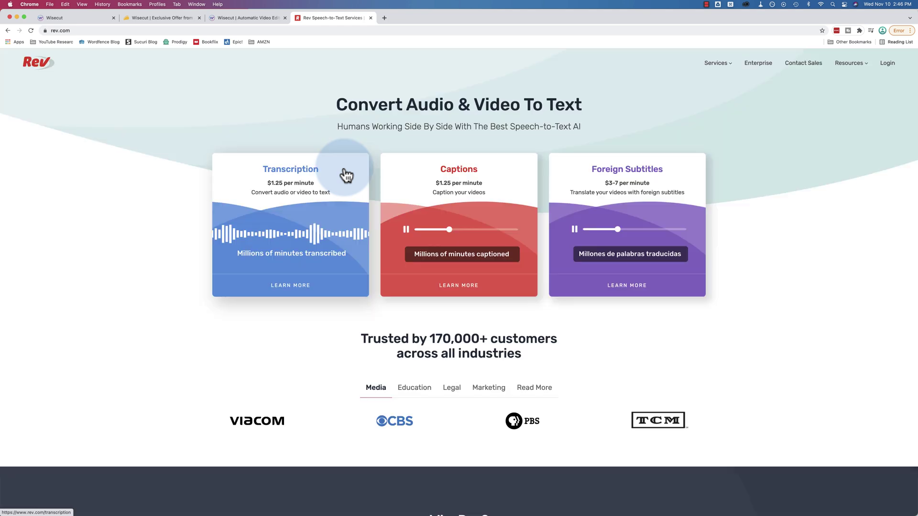
{"action": "scroll", "coordinate": [498, 195], "scroll_direction": "down", "scroll_amount": 1}
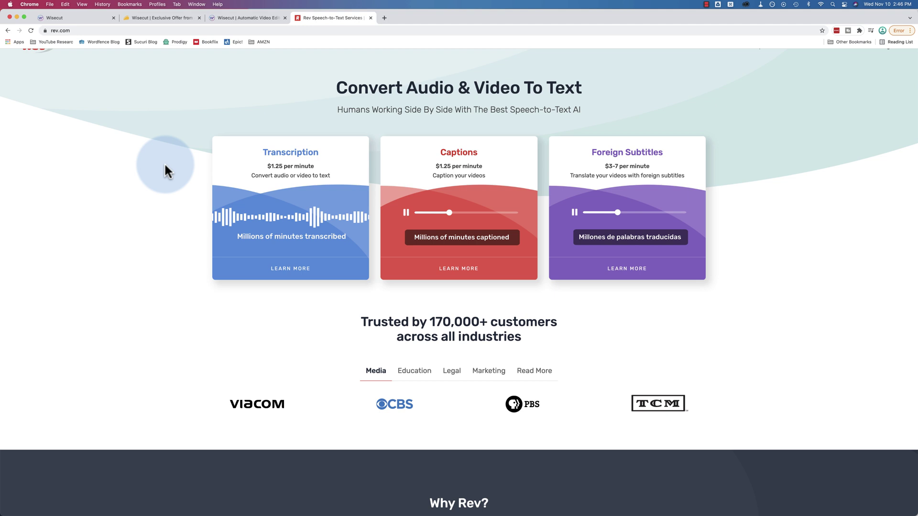
Step: On AppSumo's Wisecut plans, highlight Tier 3's 20 transcription hours, then return to Wisecut
{"action": "left_click", "coordinate": [94, 19]}
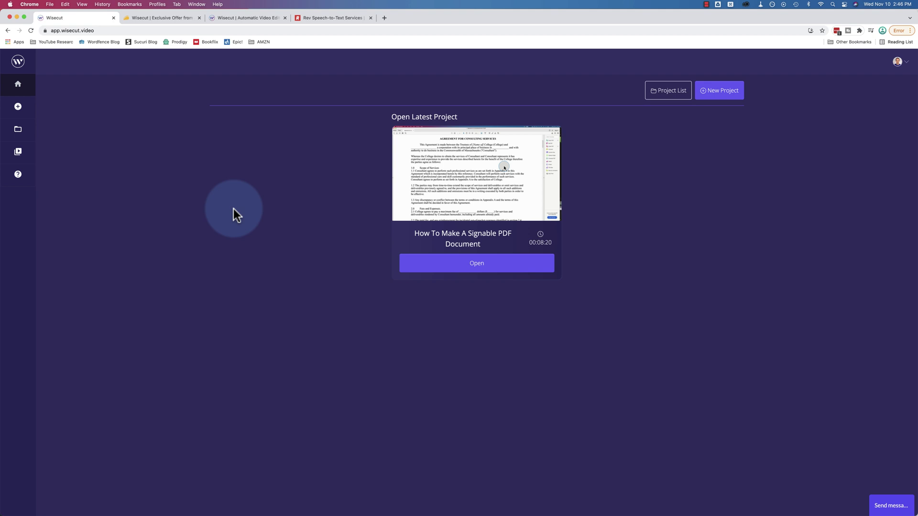
{"action": "left_click", "coordinate": [173, 17]}
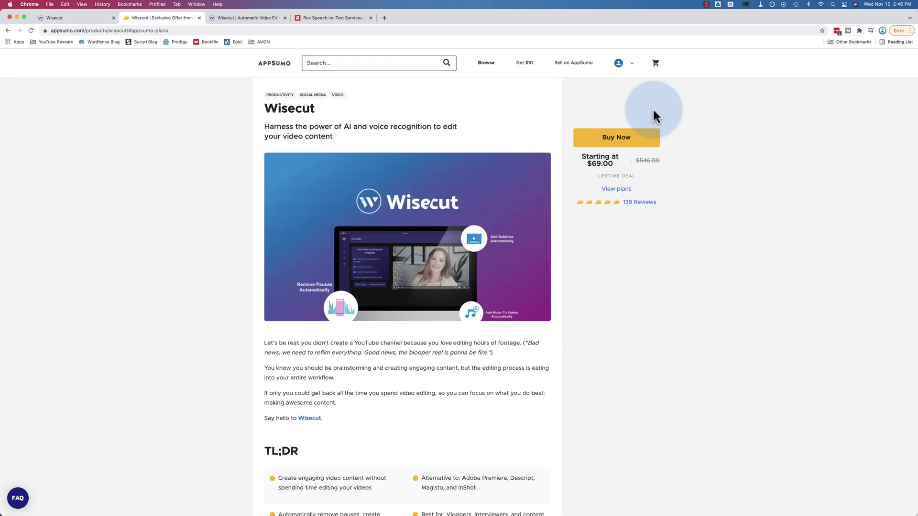
{"action": "left_click", "coordinate": [616, 189]}
{"action": "scroll", "coordinate": [561, 321], "scroll_direction": "down", "scroll_amount": 4}
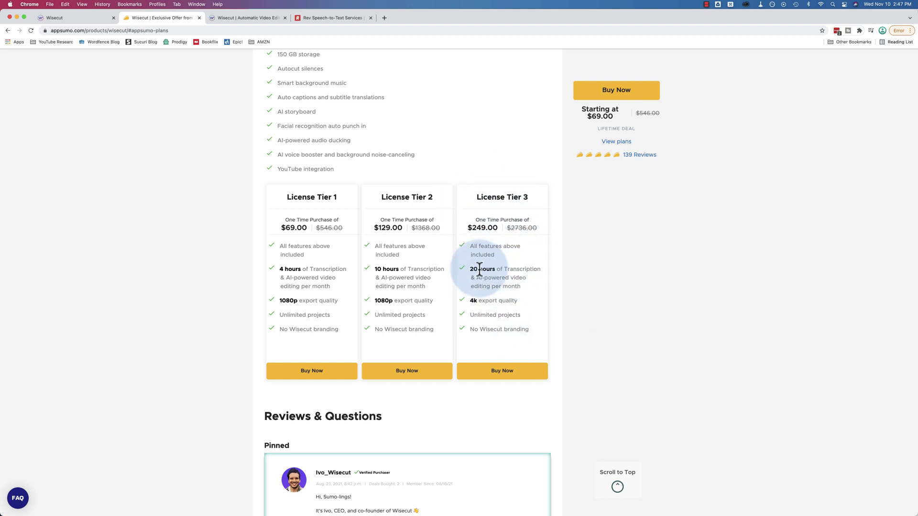
{"action": "left_click_drag", "start_coordinate": [470, 269], "coordinate": [539, 269]}
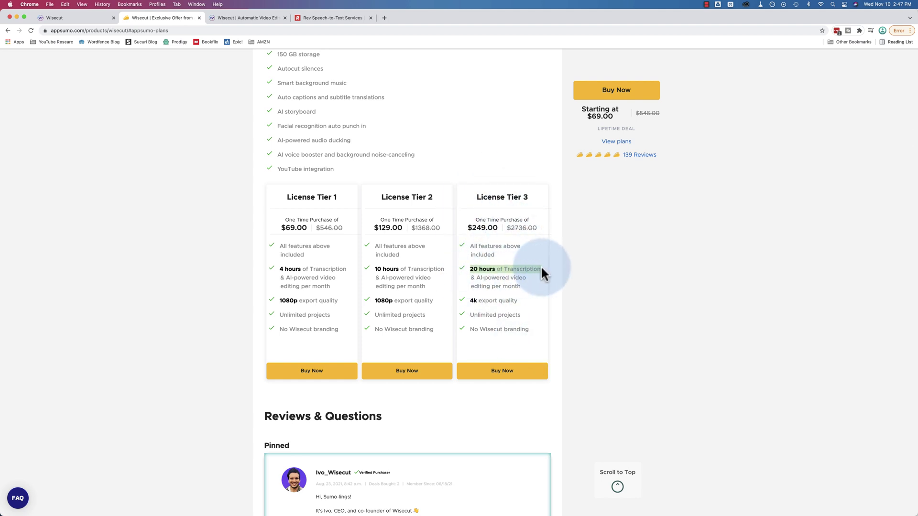
{"action": "left_click", "coordinate": [60, 17]}
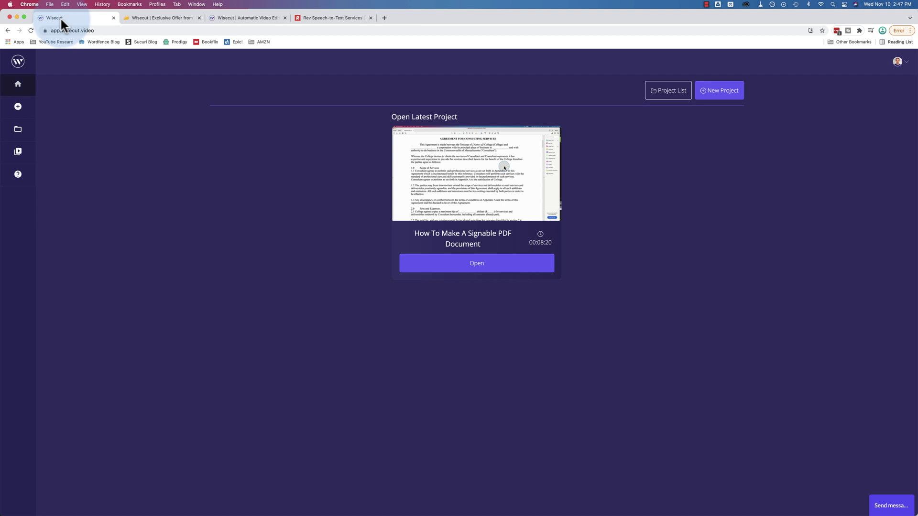
Step: Start a new Wisecut project and bring up its Add media dialog
{"action": "left_click", "coordinate": [20, 112]}
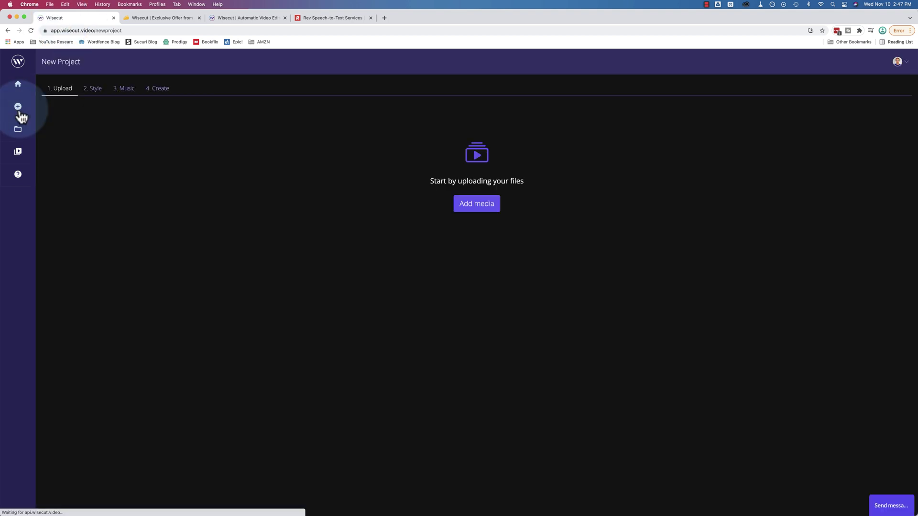
{"action": "left_click", "coordinate": [346, 111]}
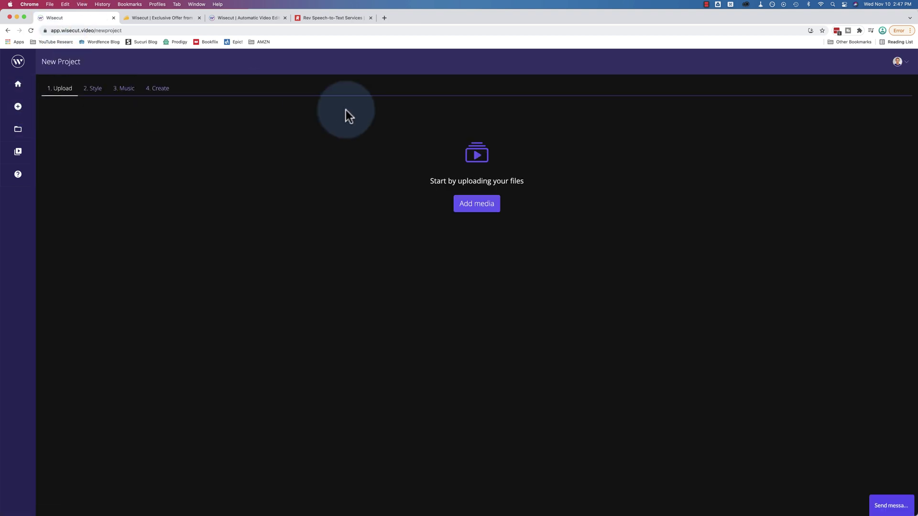
{"action": "left_click", "coordinate": [482, 208]}
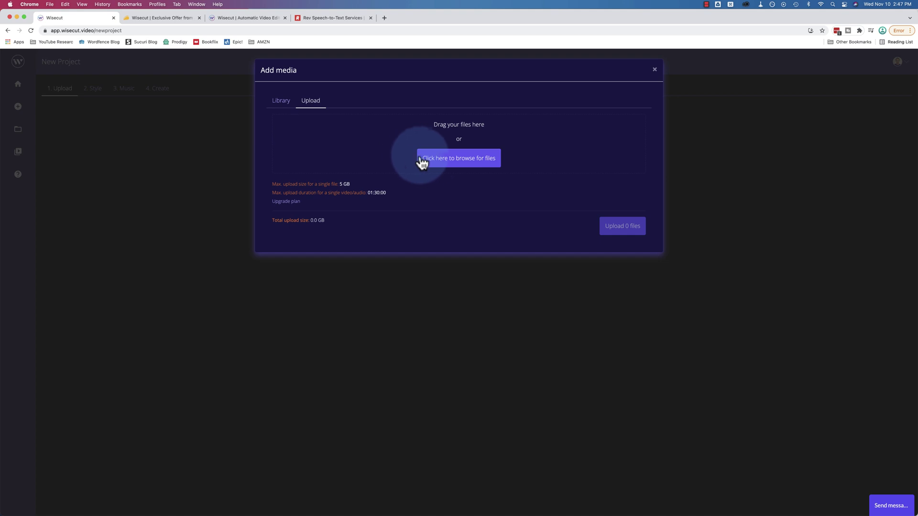
Step: Queue disable-wordpress-update-emails.mp4 from the computer for upload
{"action": "left_click", "coordinate": [282, 101]}
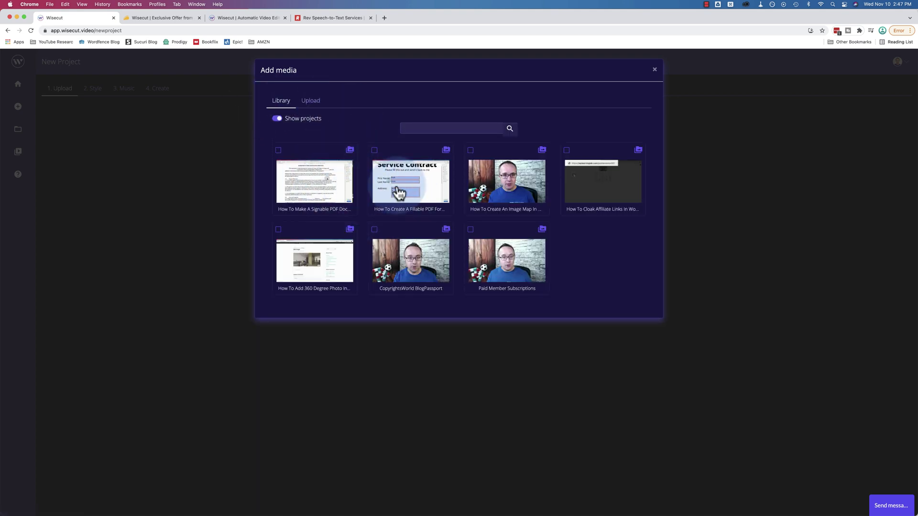
{"action": "left_click", "coordinate": [311, 101]}
{"action": "left_click", "coordinate": [443, 160]}
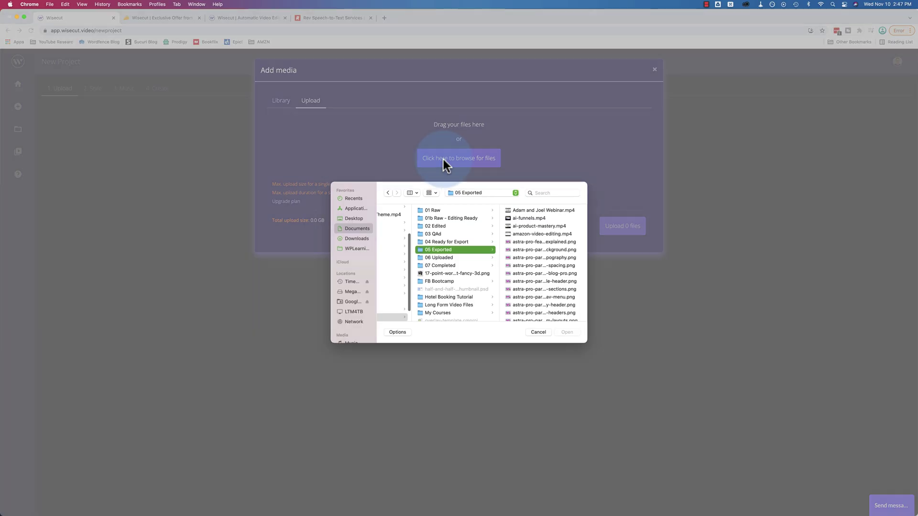
{"action": "left_click", "coordinate": [476, 247]}
{"action": "left_click", "coordinate": [577, 332]}
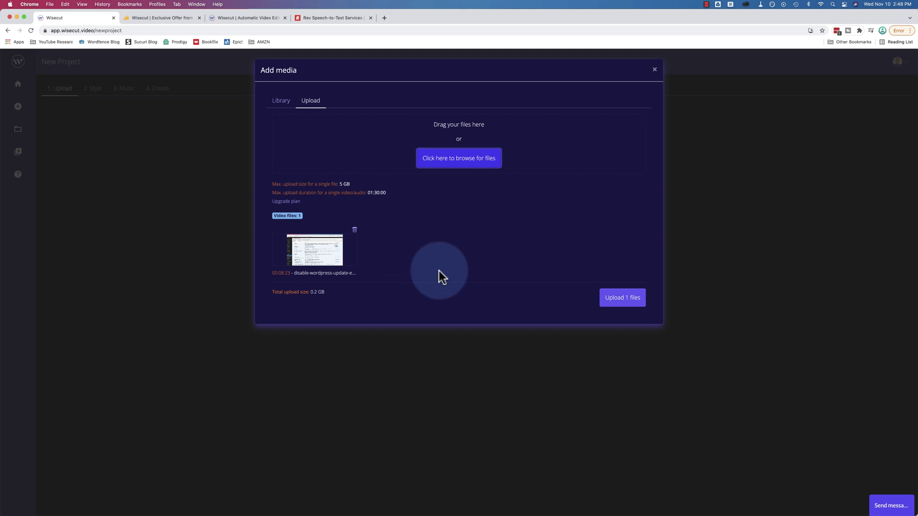
Step: Upload the clip and set its audio to Someone is speaking, in English
{"action": "left_click", "coordinate": [632, 300]}
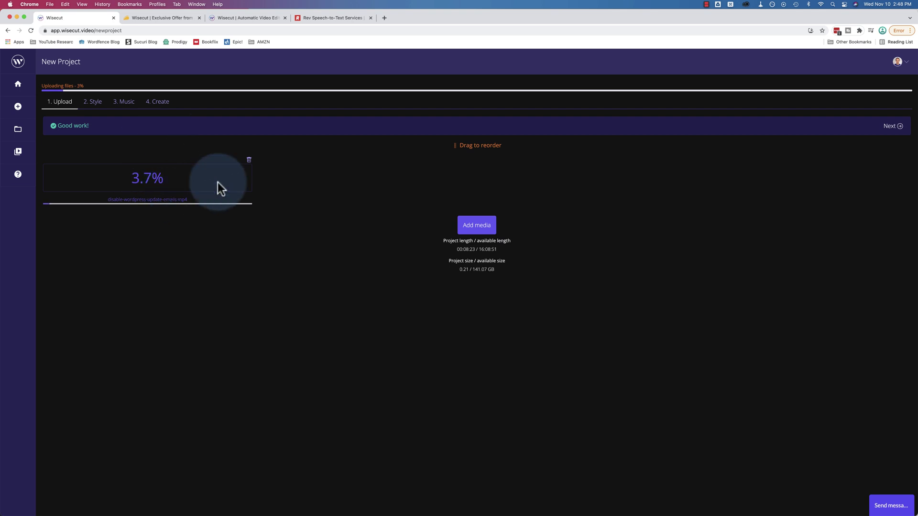
{"action": "left_click", "coordinate": [894, 129]}
{"action": "left_click", "coordinate": [220, 222]}
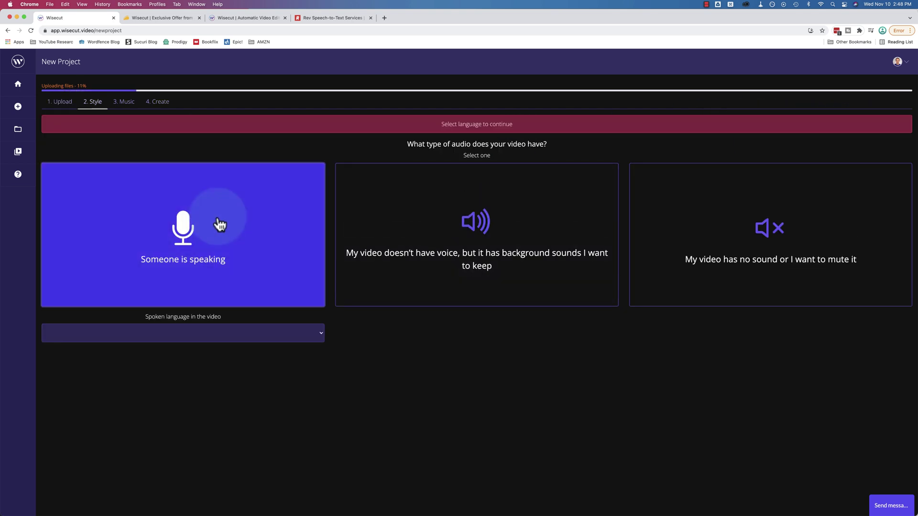
{"action": "left_click", "coordinate": [251, 333]}
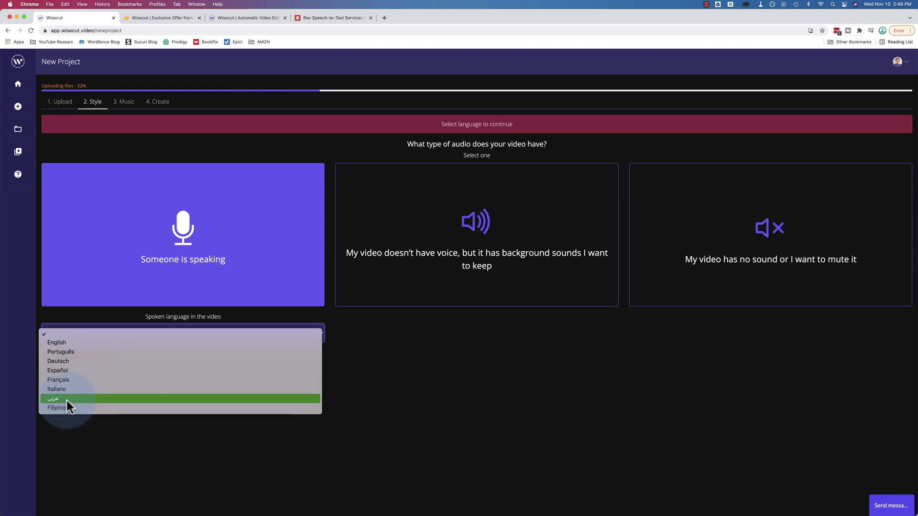
{"action": "left_click", "coordinate": [68, 342]}
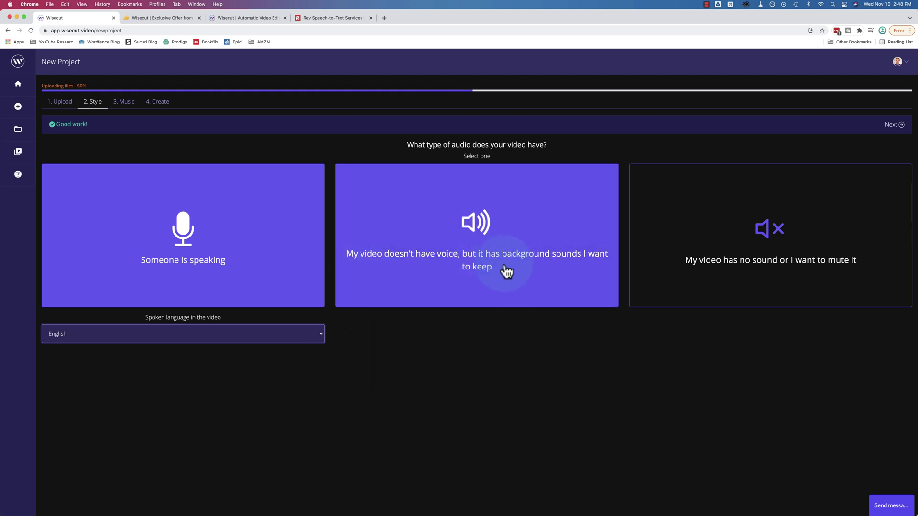
Step: Try the background-sounds and mute options, then go back to Someone is speaking
{"action": "left_click", "coordinate": [574, 267]}
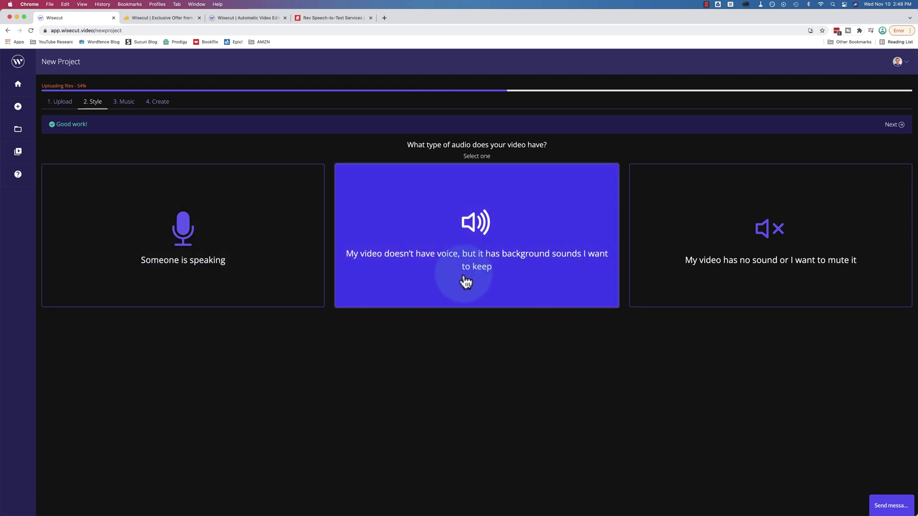
{"action": "left_click", "coordinate": [758, 280]}
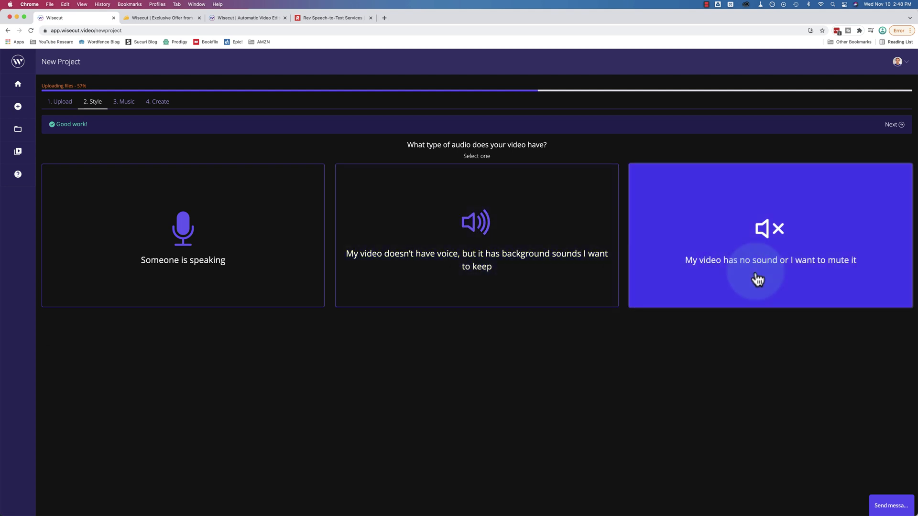
{"action": "left_click", "coordinate": [242, 246]}
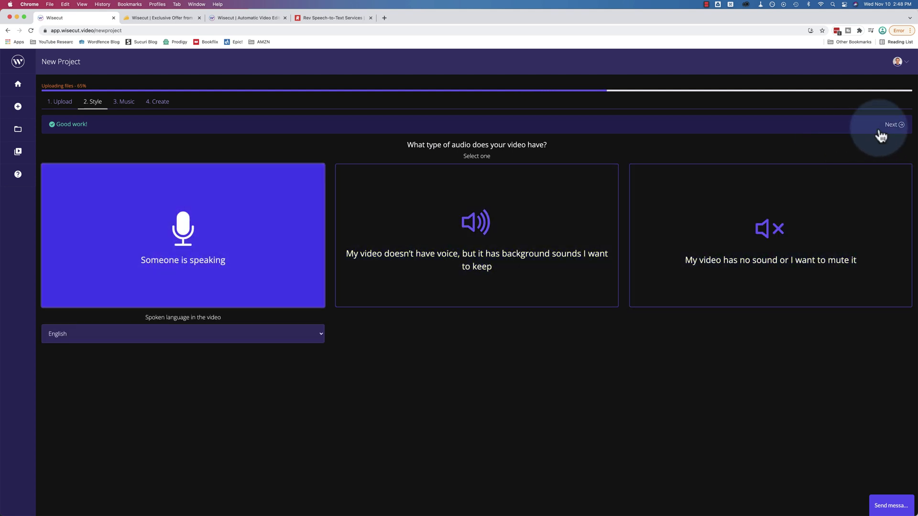
Step: Preview Amped Adapter, keep it selected, and switch Smart Background Music off
{"action": "left_click", "coordinate": [894, 127]}
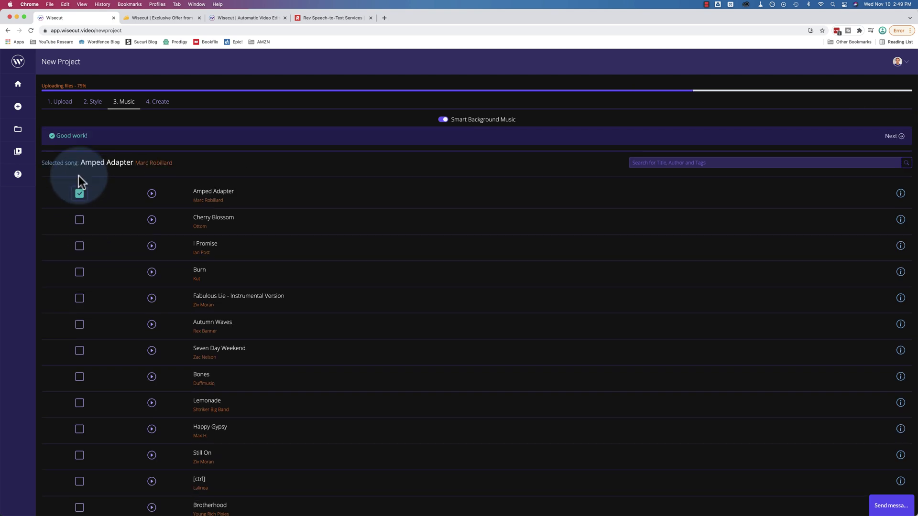
{"action": "left_click", "coordinate": [152, 194]}
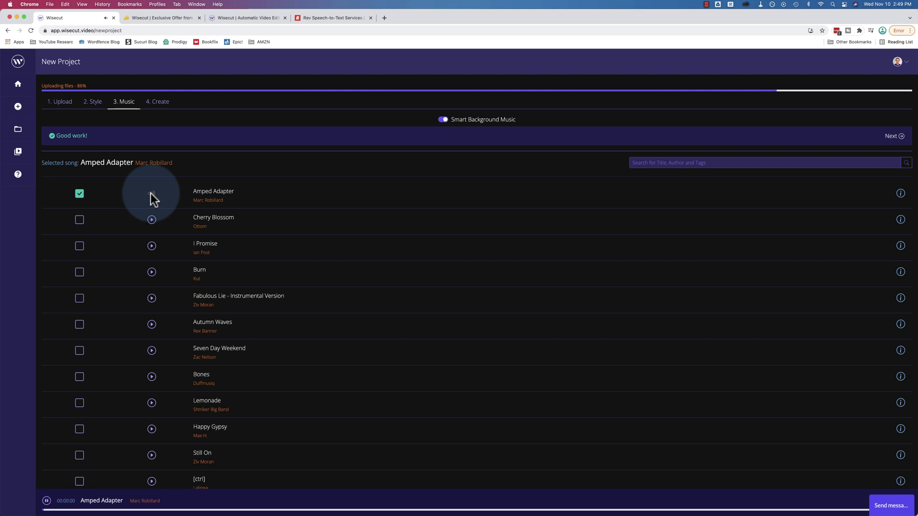
{"action": "left_click", "coordinate": [47, 500]}
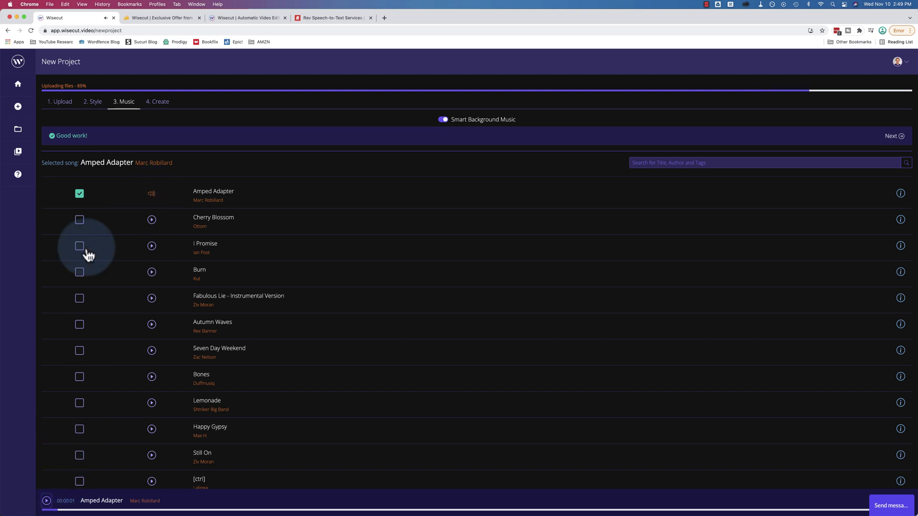
{"action": "left_click", "coordinate": [79, 195]}
{"action": "left_click", "coordinate": [81, 196]}
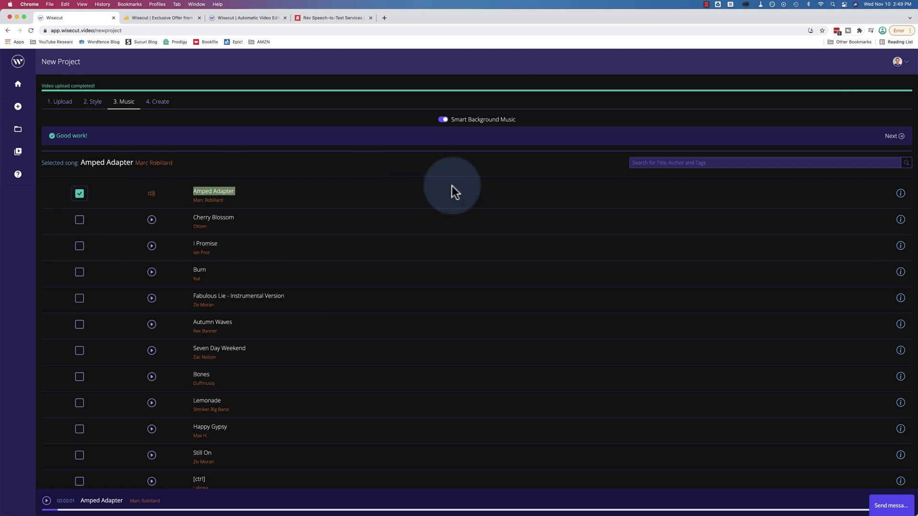
{"action": "left_click", "coordinate": [442, 120]}
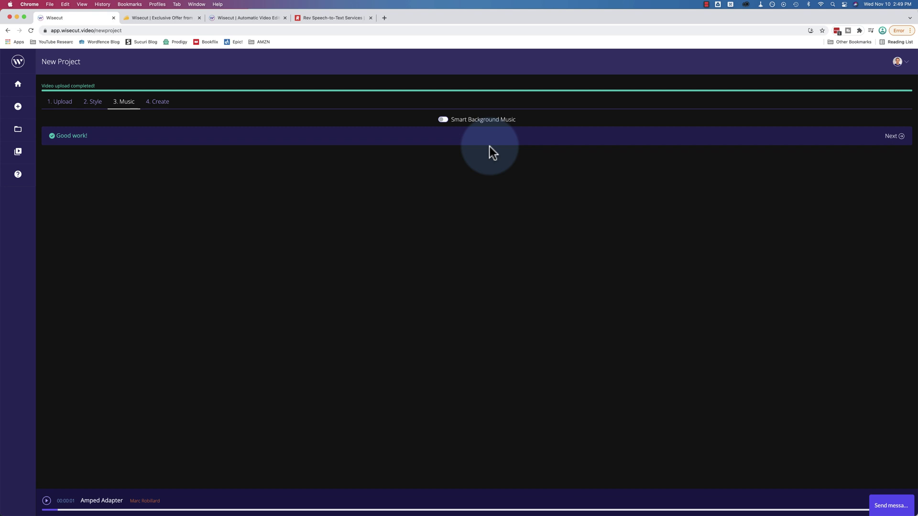
Step: Name the project 'Disable WordPress Emails' and switch off Auto Cut Silences
{"action": "left_click", "coordinate": [893, 138]}
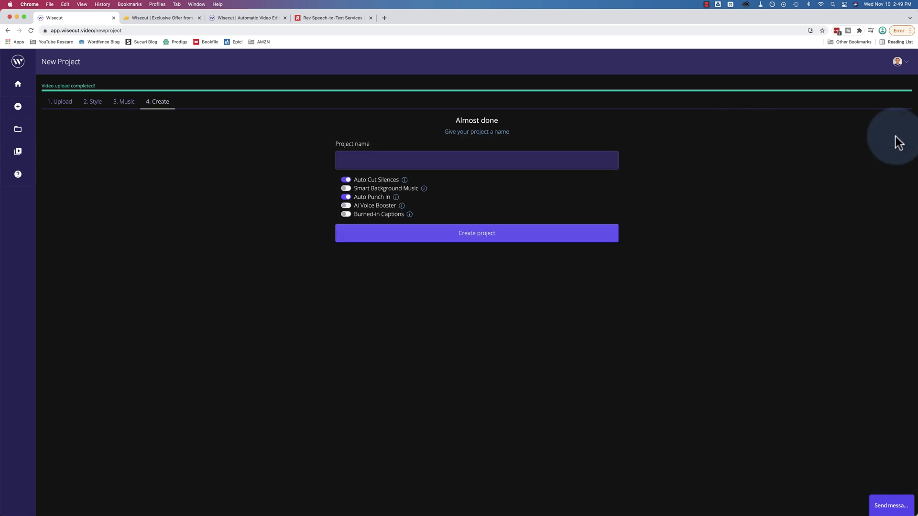
{"action": "left_click", "coordinate": [352, 163]}
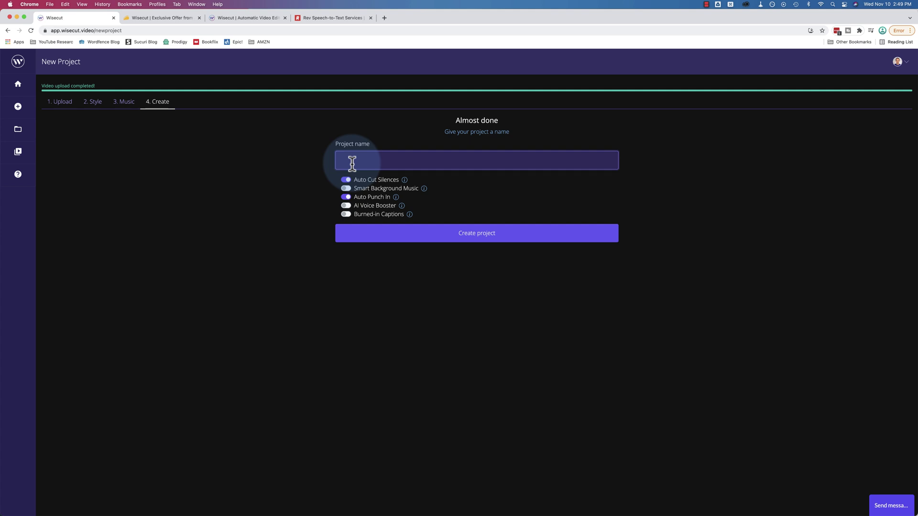
{"action": "type", "text": "Disable WordPress Emails"}
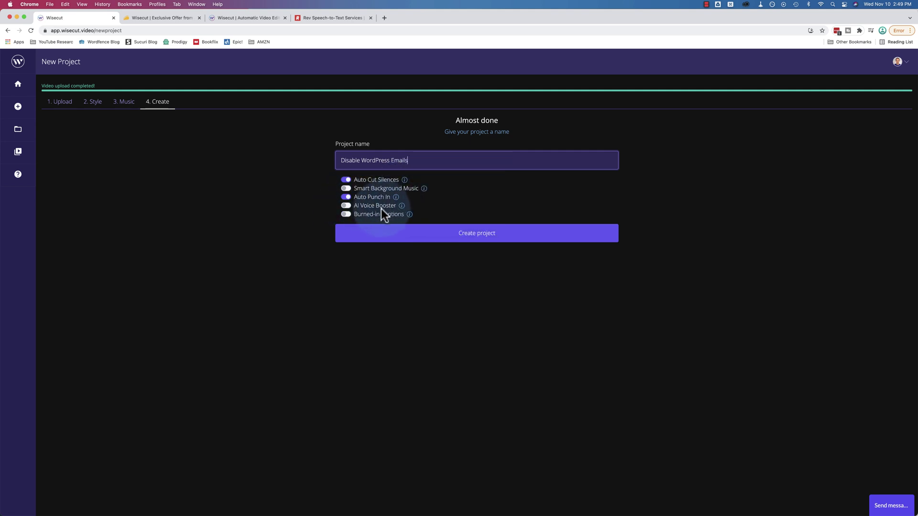
{"action": "left_click", "coordinate": [346, 180]}
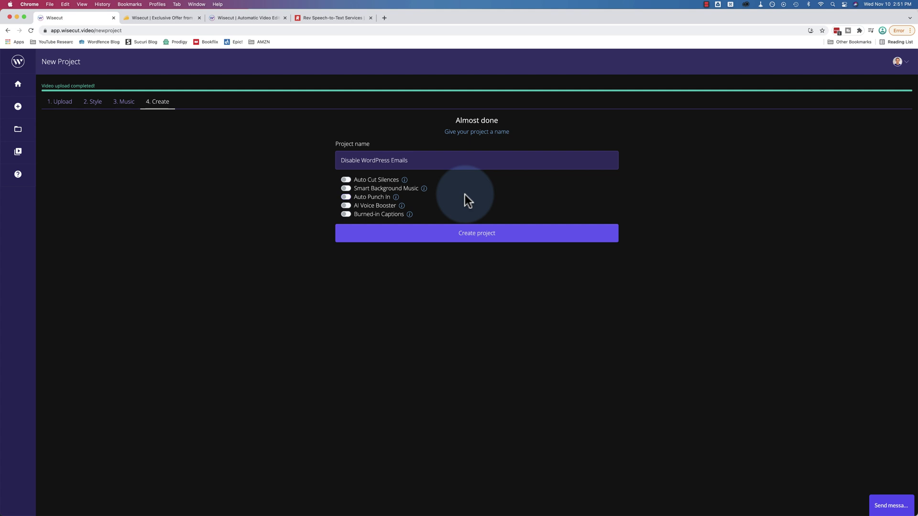
Step: Show the wisecut.video before-and-after example: 17 minutes of raw footage cut to 5
{"action": "left_click", "coordinate": [252, 17]}
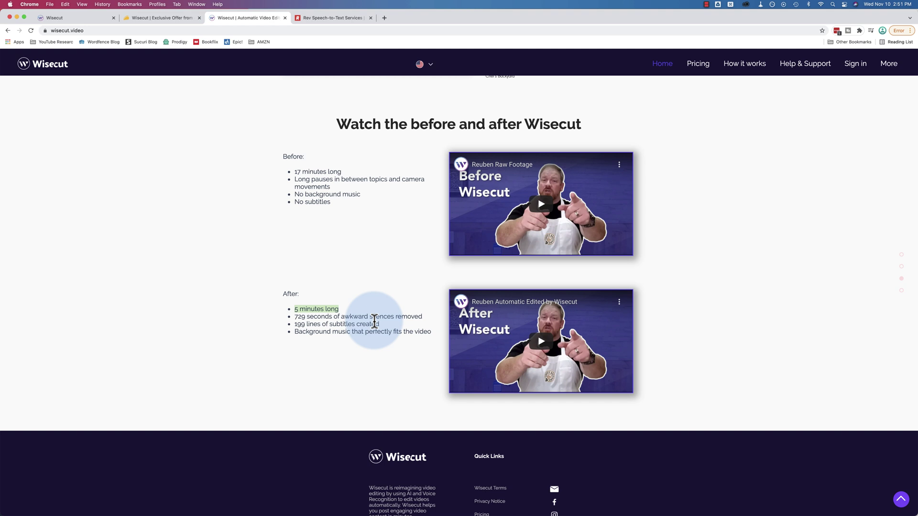
Step: Leave the Disable WordPress Emails form for the Project List, confirming the unfinished-project prompt
{"action": "left_click", "coordinate": [86, 17]}
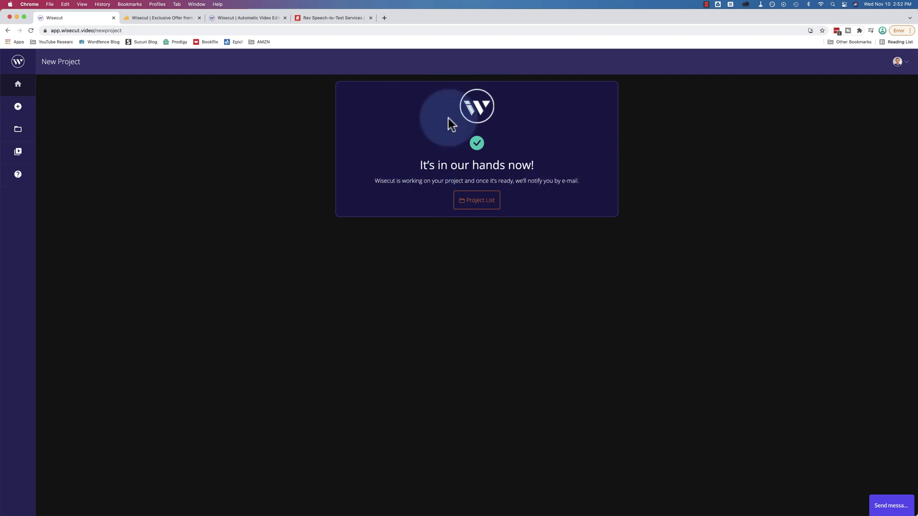
{"action": "left_click", "coordinate": [478, 204]}
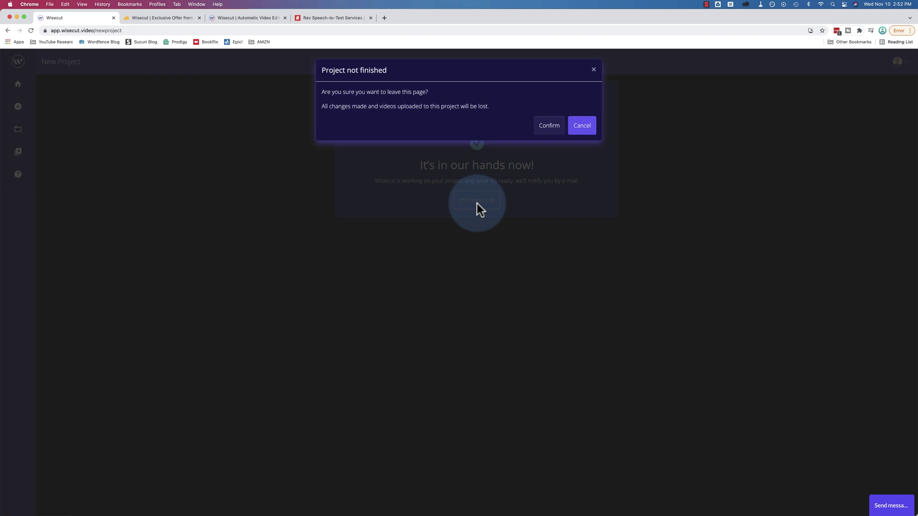
{"action": "left_click", "coordinate": [549, 126]}
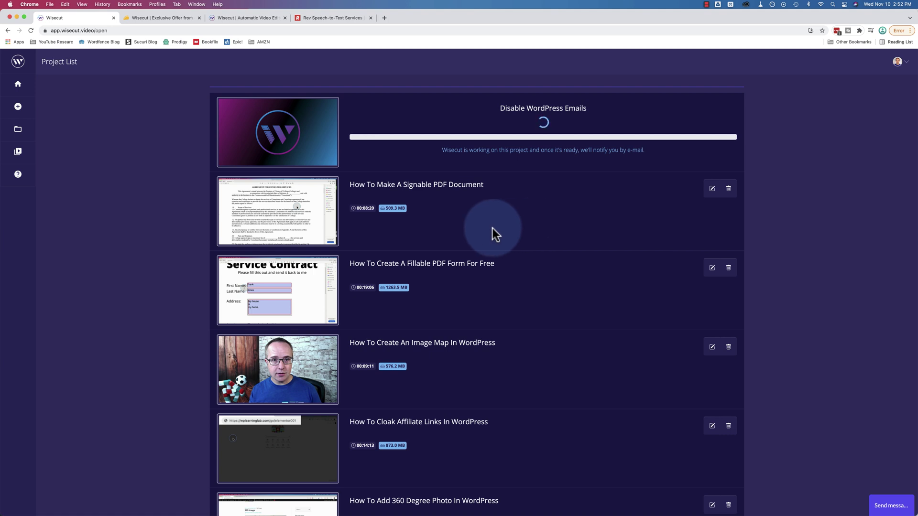
{"action": "scroll", "coordinate": [492, 228], "scroll_direction": "down", "scroll_amount": 4}
{"action": "scroll", "coordinate": [492, 228], "scroll_direction": "up", "scroll_amount": 4}
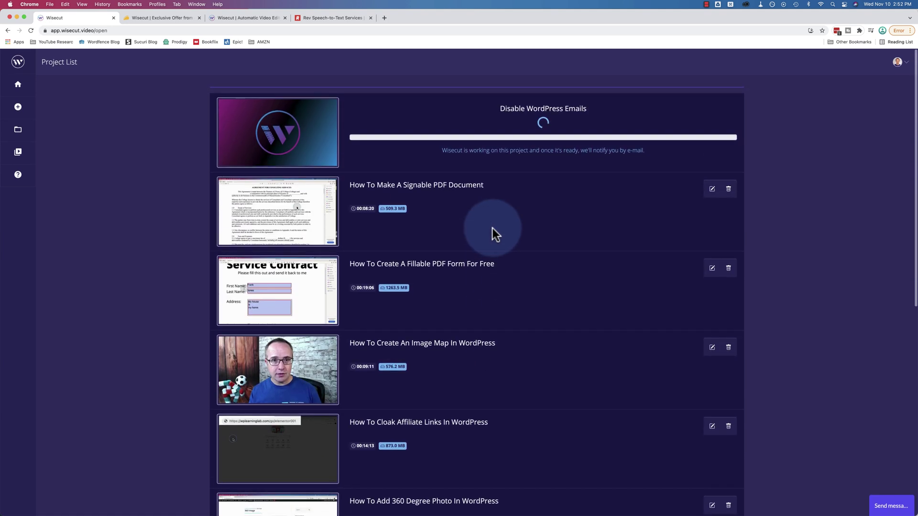
Step: On AppSumo, clear the Tier 3 highlight and select '150 GB' in the all-plans features
{"action": "left_click", "coordinate": [152, 18]}
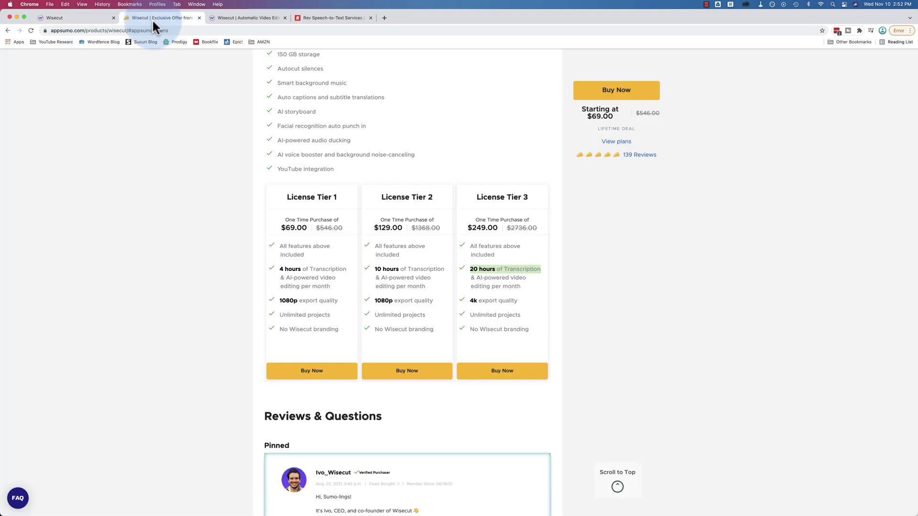
{"action": "scroll", "coordinate": [314, 187], "scroll_direction": "up", "scroll_amount": 3}
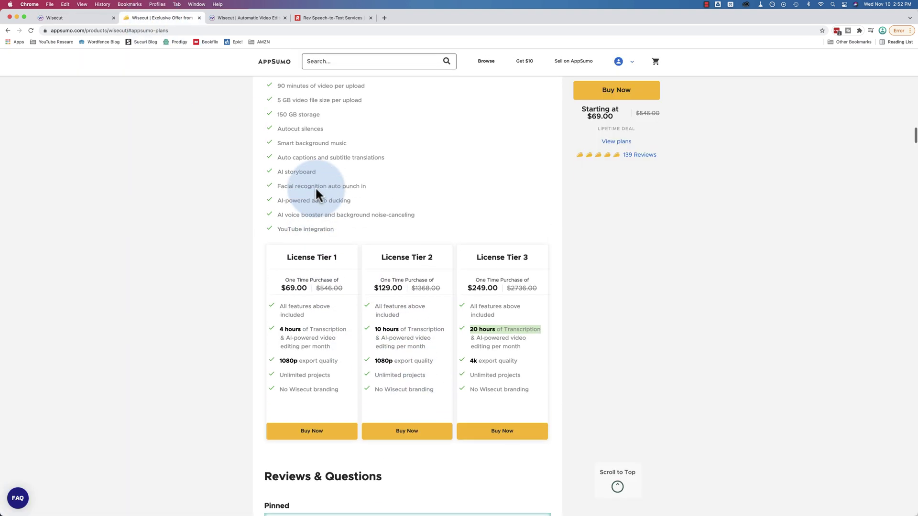
{"action": "left_click", "coordinate": [279, 139]}
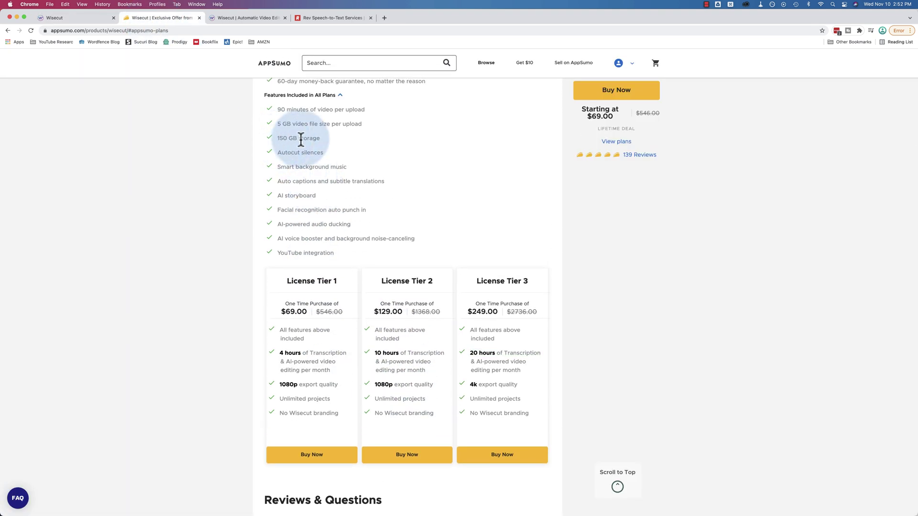
{"action": "left_click_drag", "start_coordinate": [300, 139], "coordinate": [272, 138]}
{"action": "scroll", "coordinate": [306, 152], "scroll_direction": "up", "scroll_amount": 1}
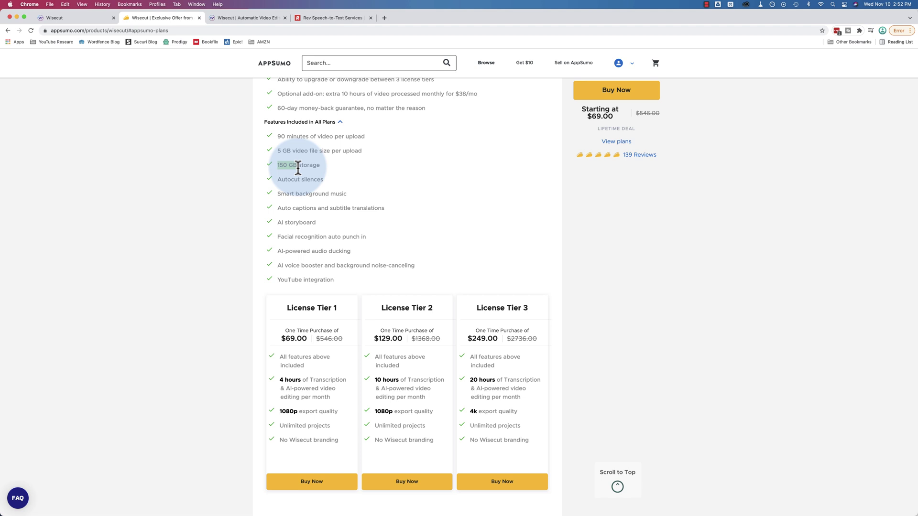
Step: Open the Wisecut account page and highlight the 141.1 GB storage and 16:00:28 processing time quotas
{"action": "left_click", "coordinate": [74, 19]}
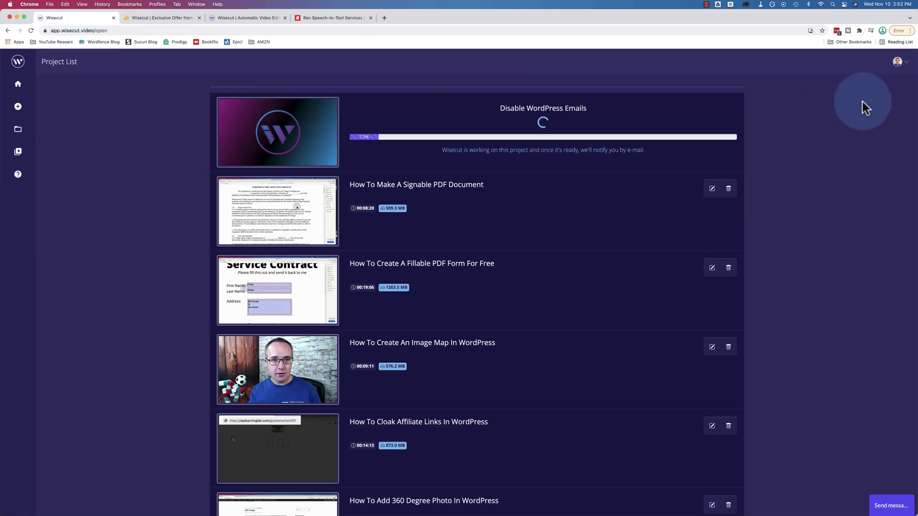
{"action": "left_click", "coordinate": [899, 63]}
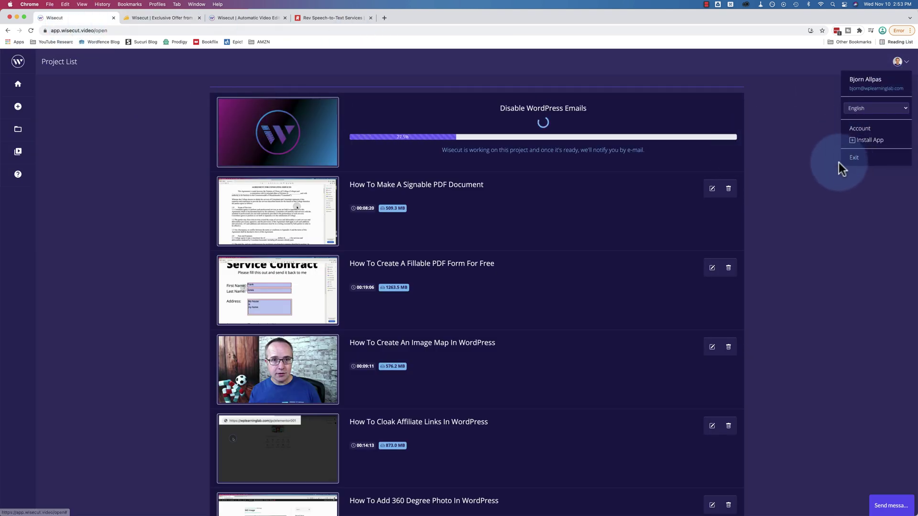
{"action": "left_click", "coordinate": [864, 138]}
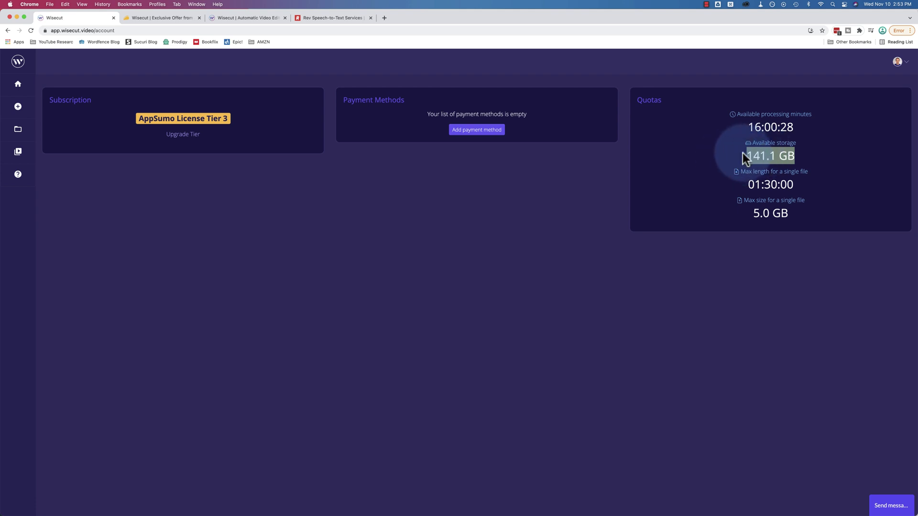
{"action": "left_click_drag", "start_coordinate": [742, 154], "coordinate": [811, 153]}
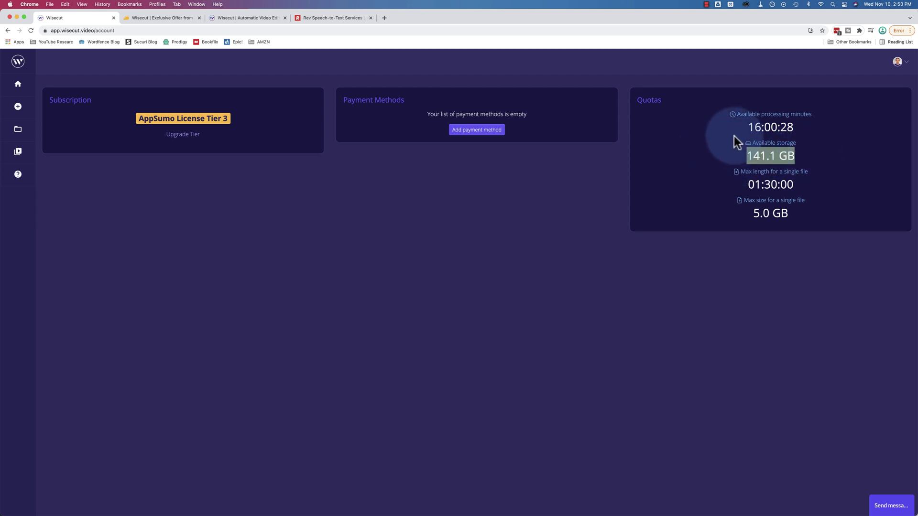
{"action": "left_click_drag", "start_coordinate": [747, 128], "coordinate": [831, 126]}
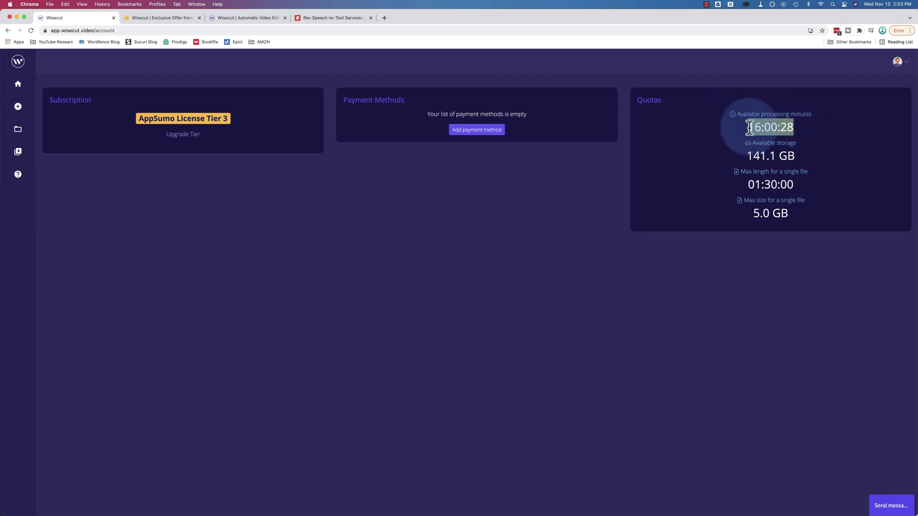
Step: Highlight the 01:30:00 maximum file length and 5.0 GB maximum file size, then start a new project
{"action": "left_click_drag", "start_coordinate": [745, 156], "coordinate": [812, 160]}
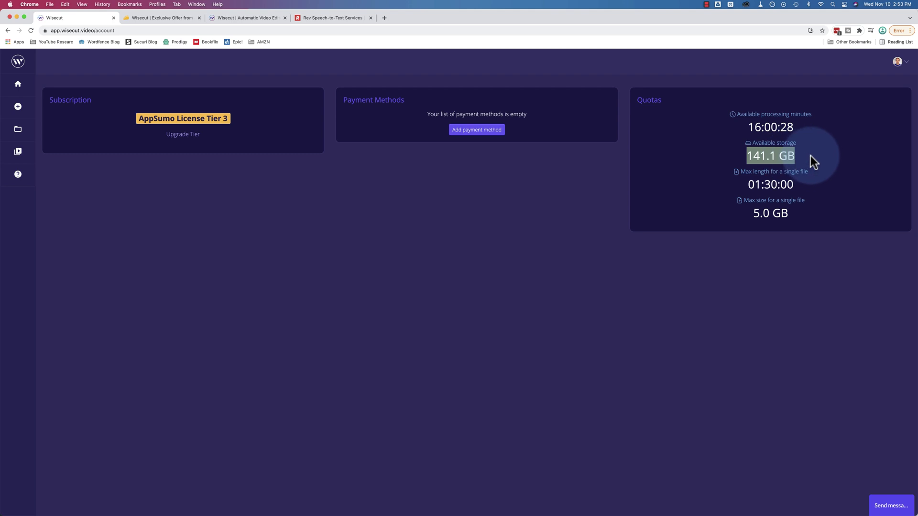
{"action": "left_click", "coordinate": [744, 186]}
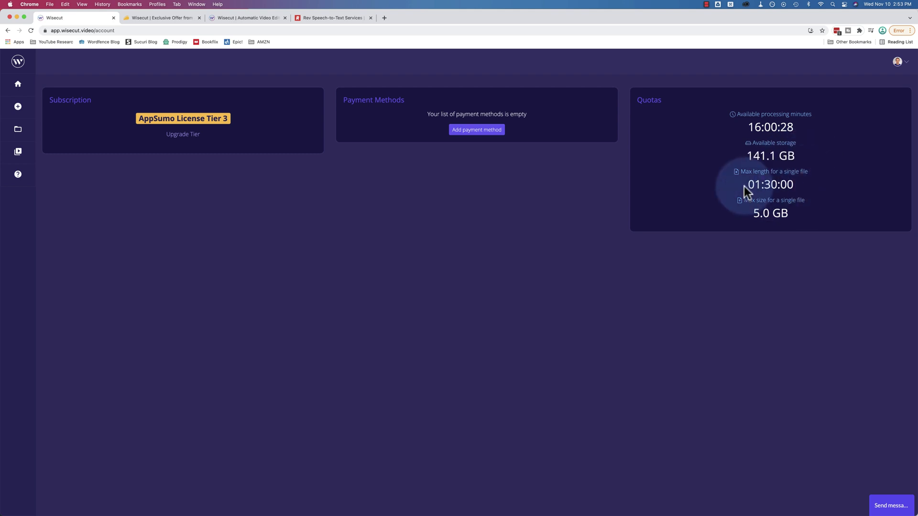
{"action": "left_click_drag", "start_coordinate": [743, 189], "coordinate": [824, 189]}
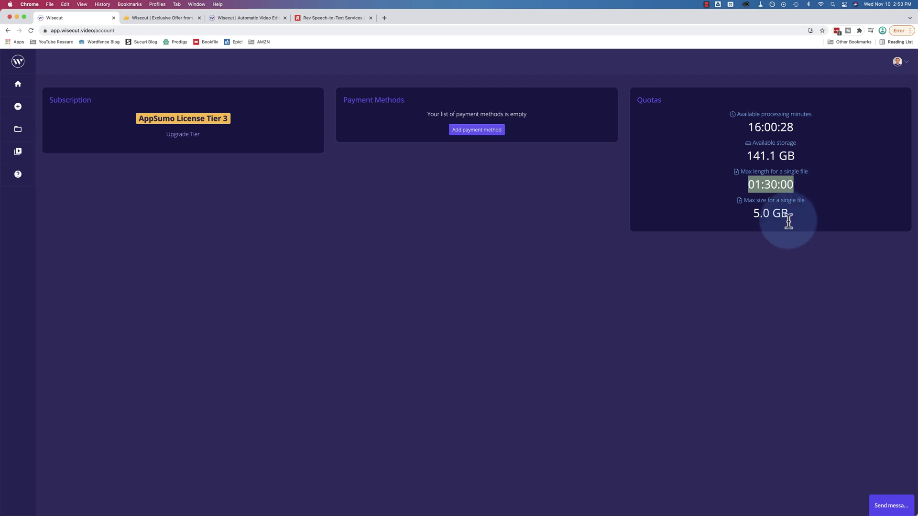
{"action": "left_click_drag", "start_coordinate": [750, 215], "coordinate": [839, 216]}
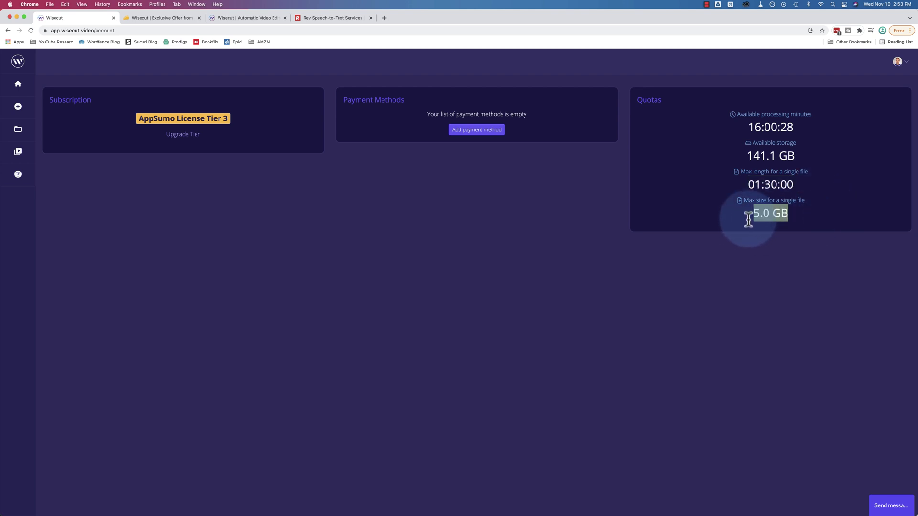
{"action": "left_click_drag", "start_coordinate": [764, 222], "coordinate": [806, 213]}
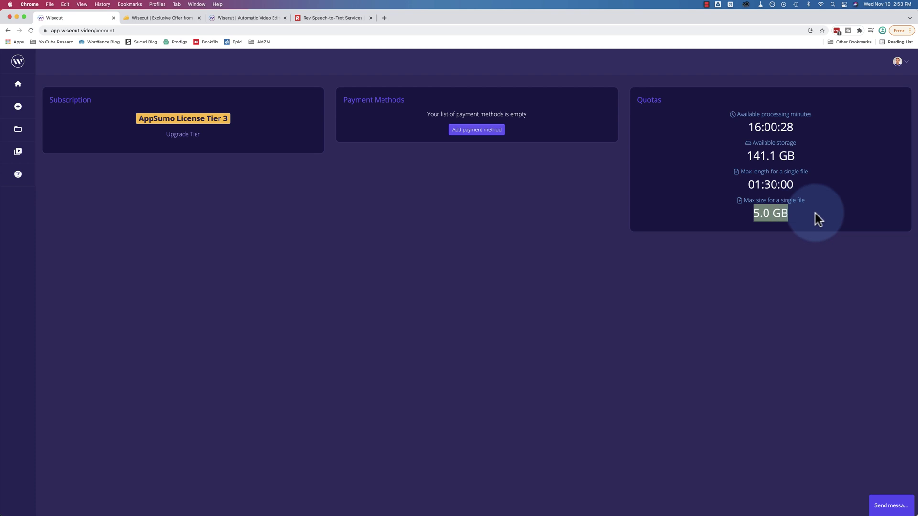
{"action": "left_click", "coordinate": [27, 114]}
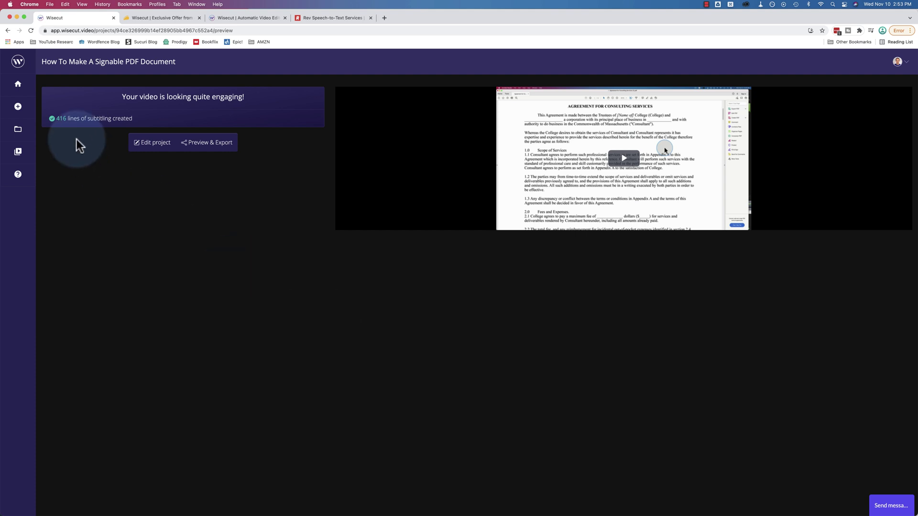
Step: Highlight the '416 lines of subtitling created' note on the project's preview page
{"action": "left_click_drag", "start_coordinate": [55, 118], "coordinate": [137, 118]}
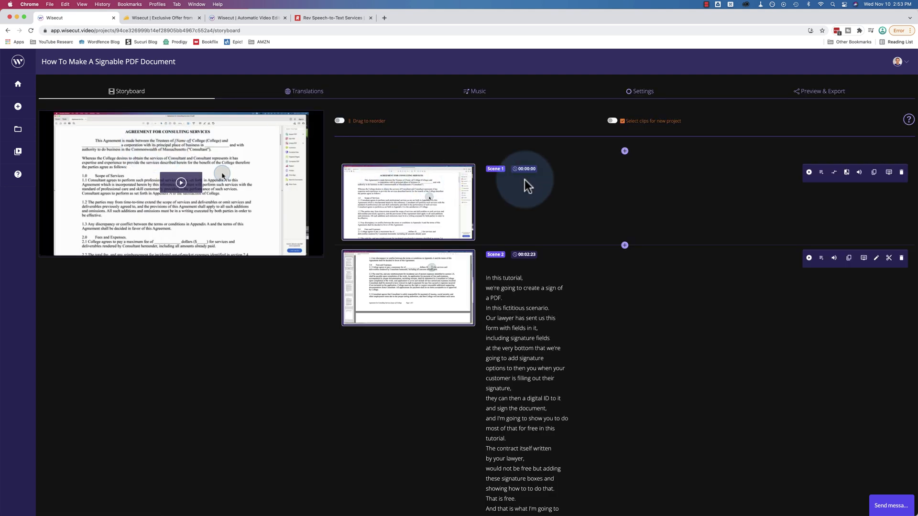
Step: Scroll down the storyboard transcript, then play and pause the preview from a Scene 12 line
{"action": "scroll", "coordinate": [574, 187], "scroll_direction": "down", "scroll_amount": 1}
{"action": "scroll", "coordinate": [541, 170], "scroll_direction": "down", "scroll_amount": 3}
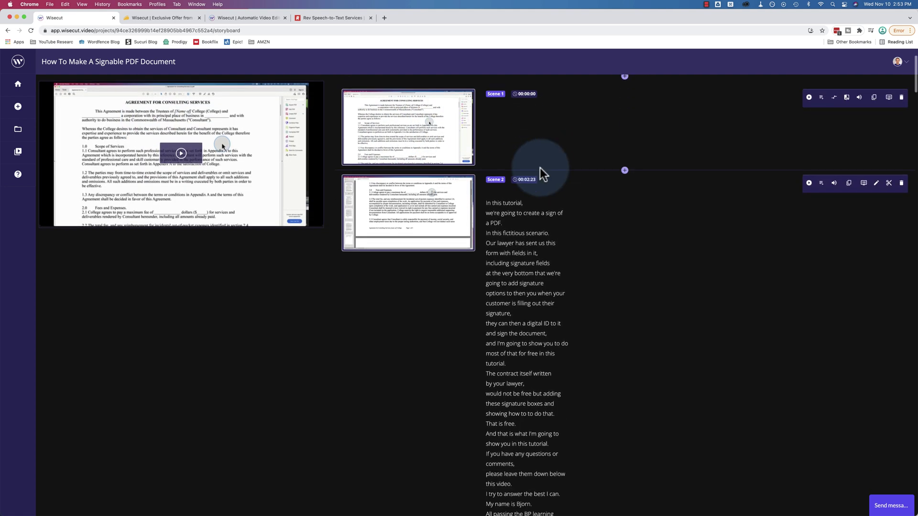
{"action": "scroll", "coordinate": [490, 206], "scroll_direction": "down", "scroll_amount": 1}
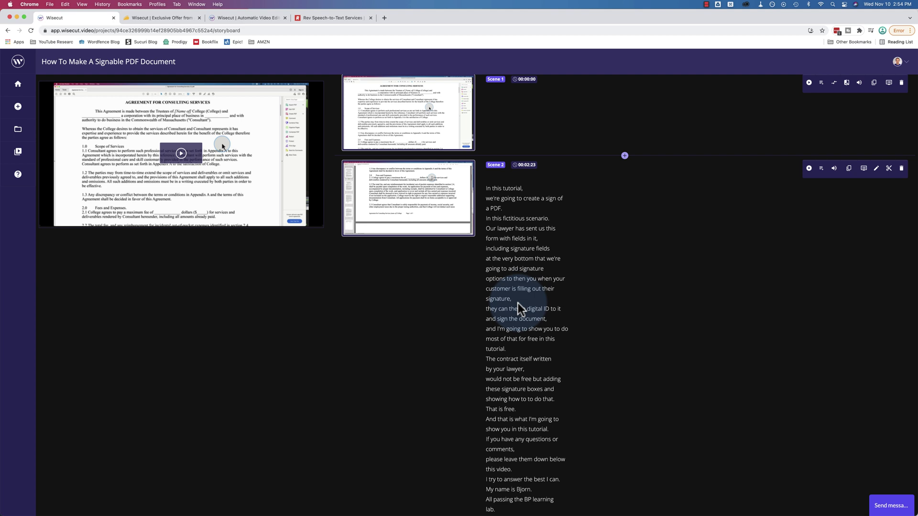
{"action": "scroll", "coordinate": [517, 303], "scroll_direction": "down", "scroll_amount": 3}
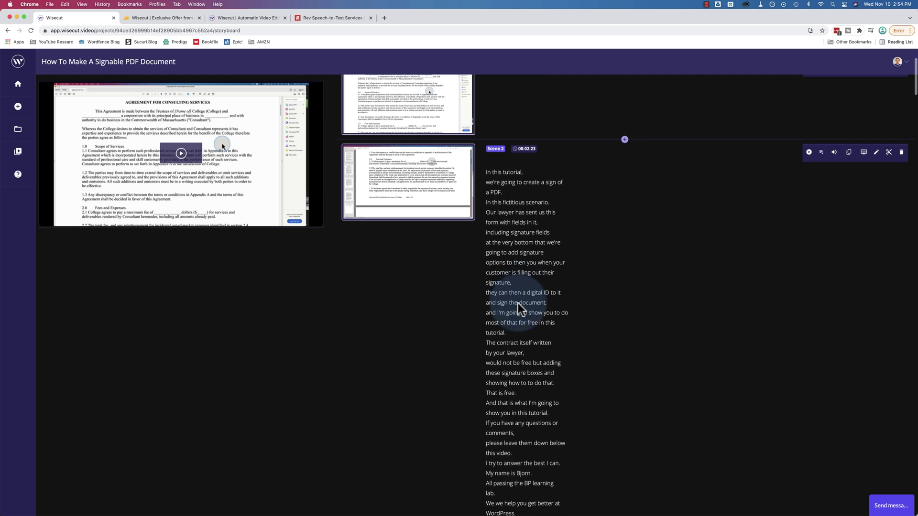
{"action": "scroll", "coordinate": [518, 304], "scroll_direction": "down", "scroll_amount": 3}
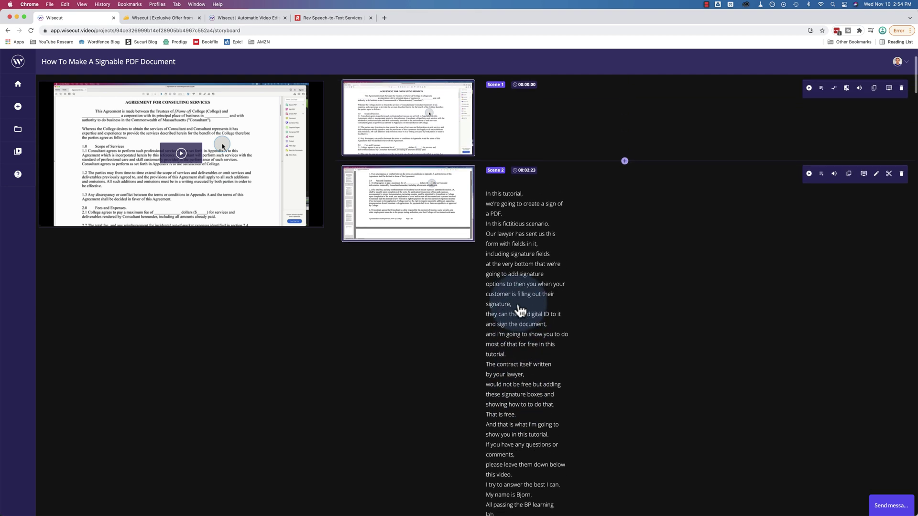
{"action": "scroll", "coordinate": [520, 311], "scroll_direction": "down", "scroll_amount": 5}
{"action": "scroll", "coordinate": [520, 311], "scroll_direction": "down", "scroll_amount": 20}
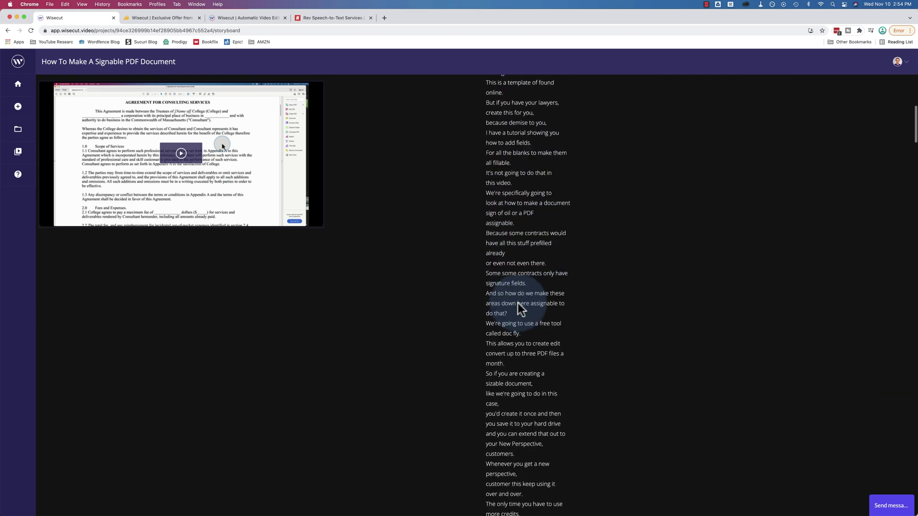
{"action": "left_click", "coordinate": [498, 221]}
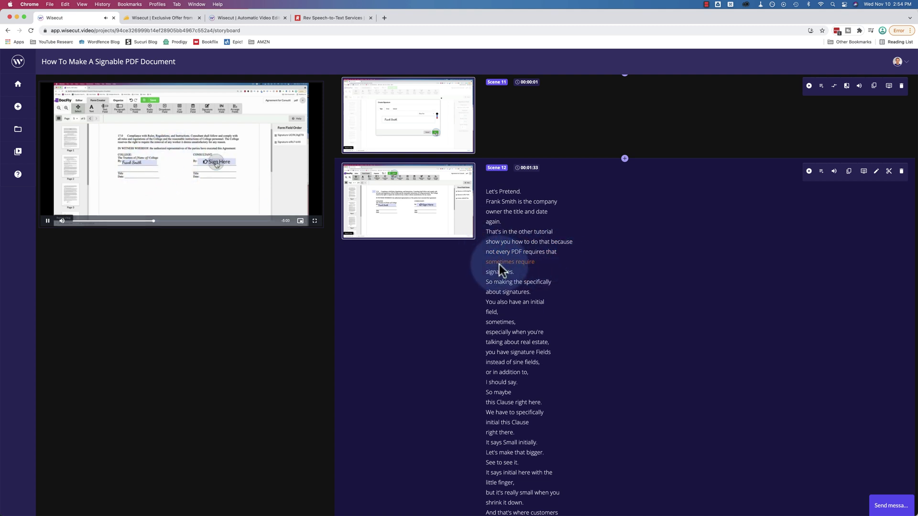
{"action": "left_click", "coordinate": [48, 221]}
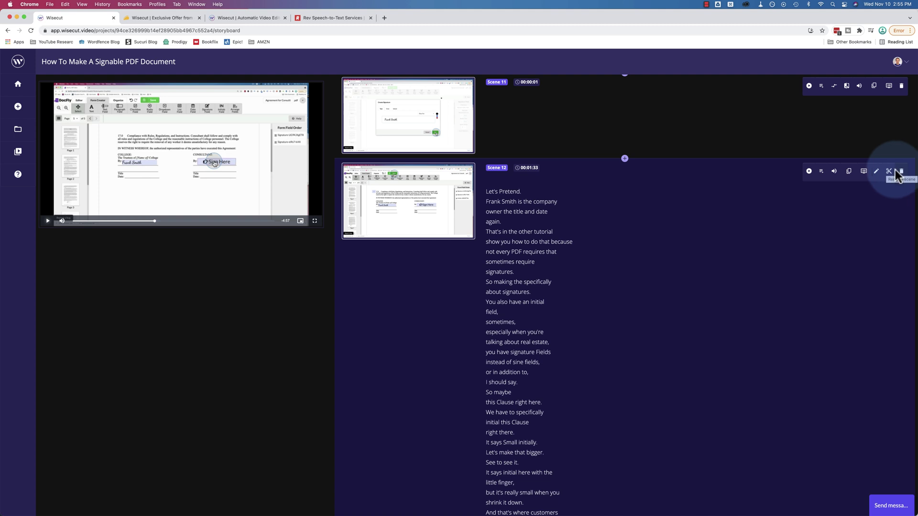
{"action": "left_click", "coordinate": [624, 159]}
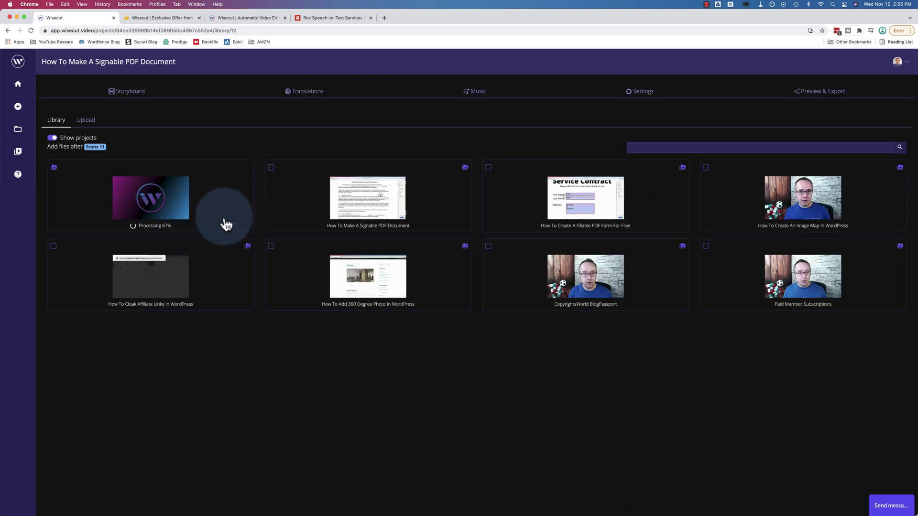
{"action": "left_click", "coordinate": [8, 31]}
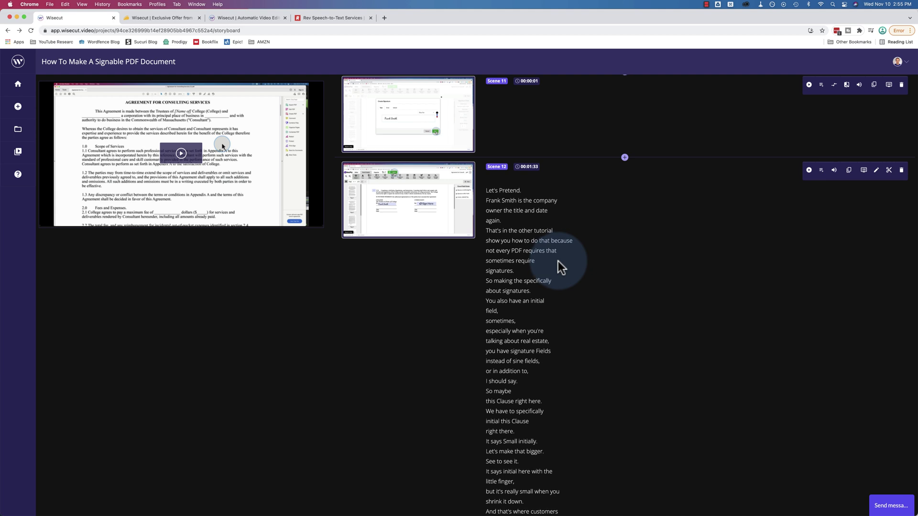
{"action": "scroll", "coordinate": [561, 266], "scroll_direction": "down", "scroll_amount": 2}
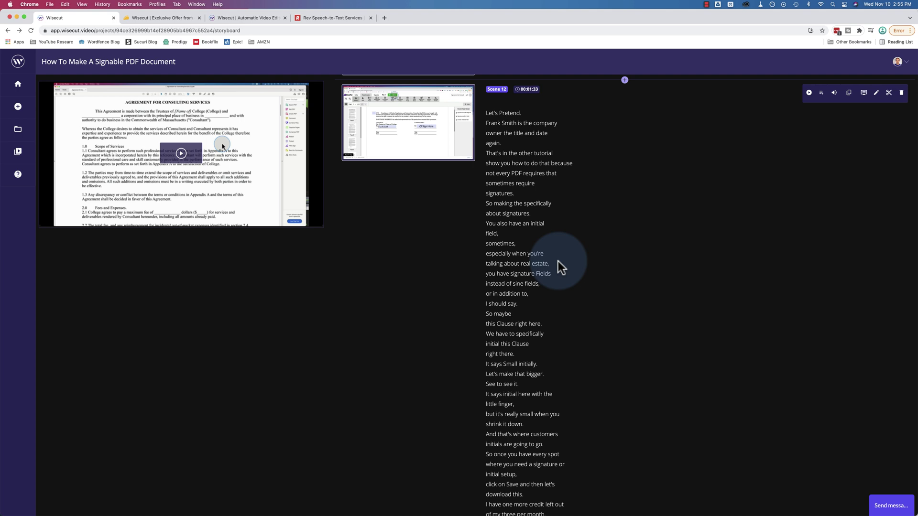
{"action": "scroll", "coordinate": [558, 261], "scroll_direction": "down", "scroll_amount": 12}
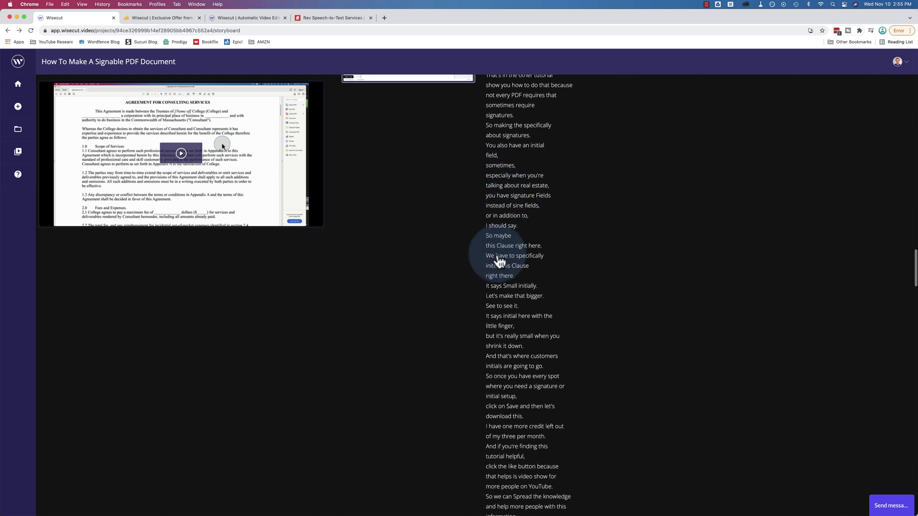
{"action": "scroll", "coordinate": [550, 261], "scroll_direction": "down", "scroll_amount": 6}
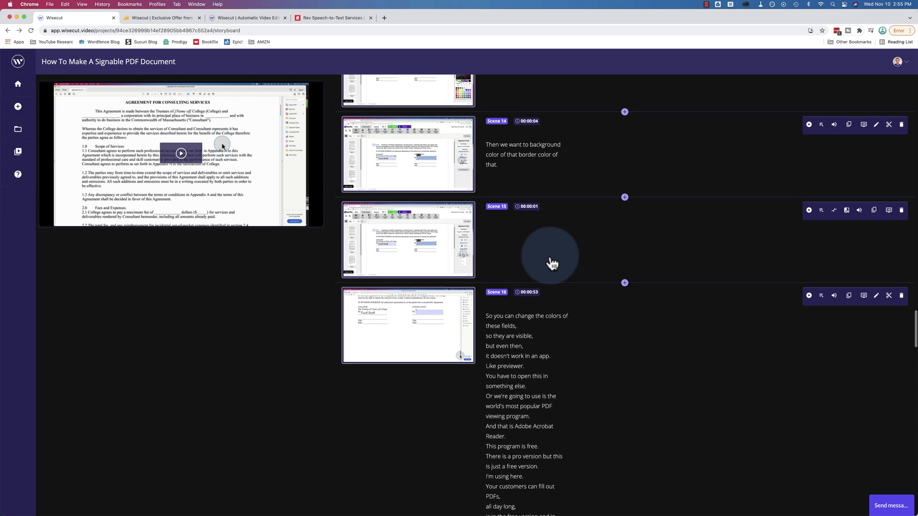
{"action": "scroll", "coordinate": [550, 261], "scroll_direction": "up", "scroll_amount": 15}
{"action": "scroll", "coordinate": [549, 261], "scroll_direction": "up", "scroll_amount": 20}
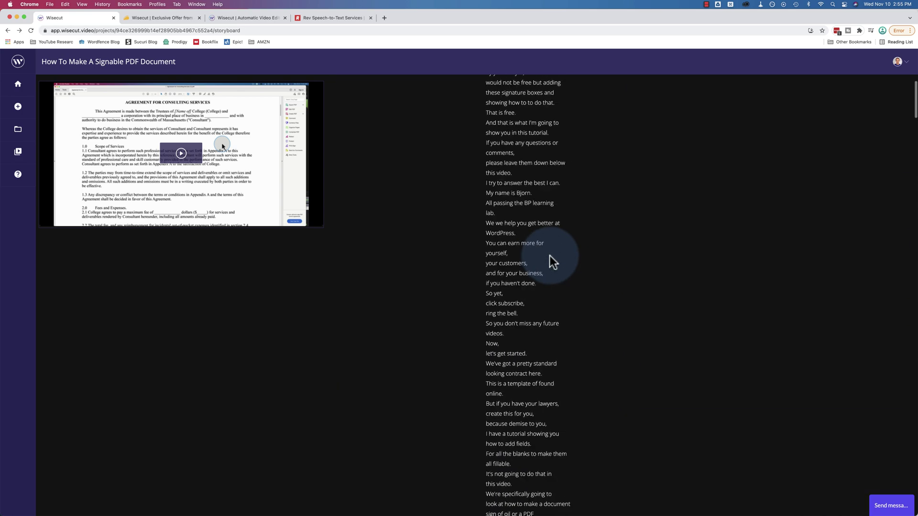
Step: Check translation languages and music options, toggling Smart Background Music on then off, and open Settings
{"action": "left_click", "coordinate": [301, 97]}
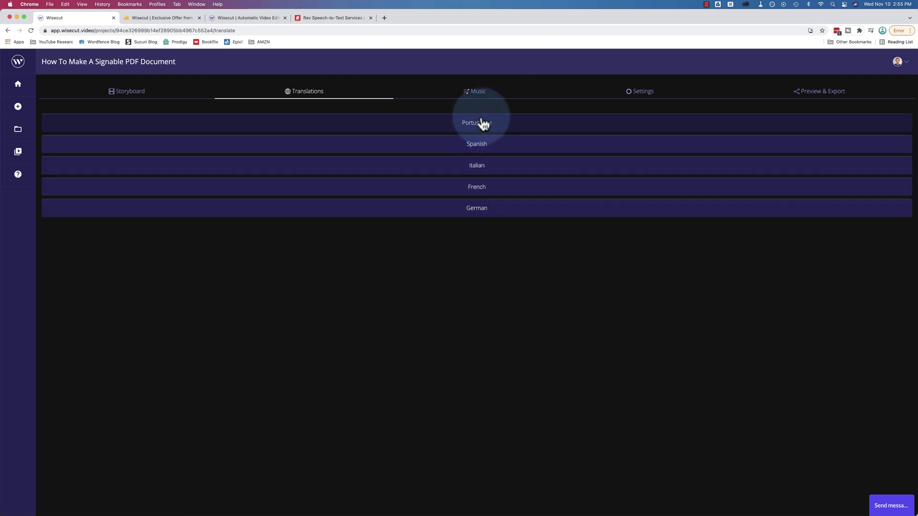
{"action": "left_click", "coordinate": [478, 96]}
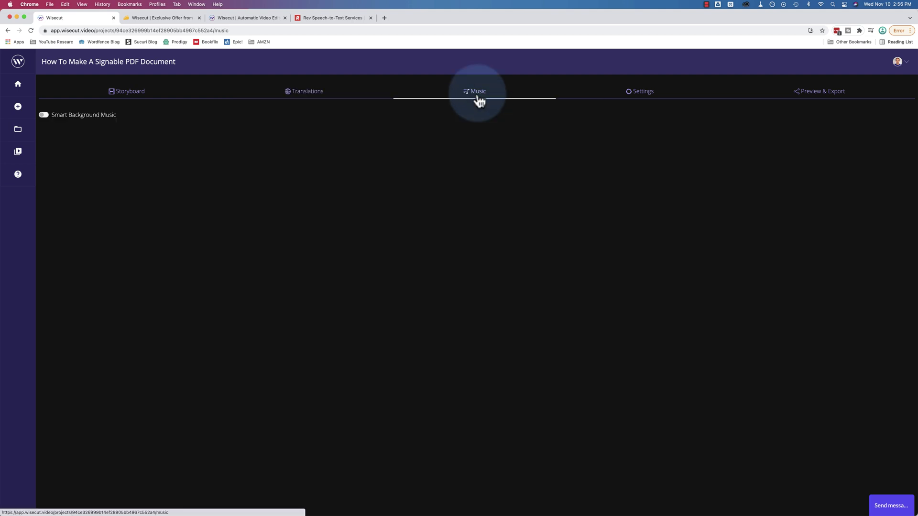
{"action": "left_click", "coordinate": [41, 115]}
{"action": "left_click", "coordinate": [44, 115]}
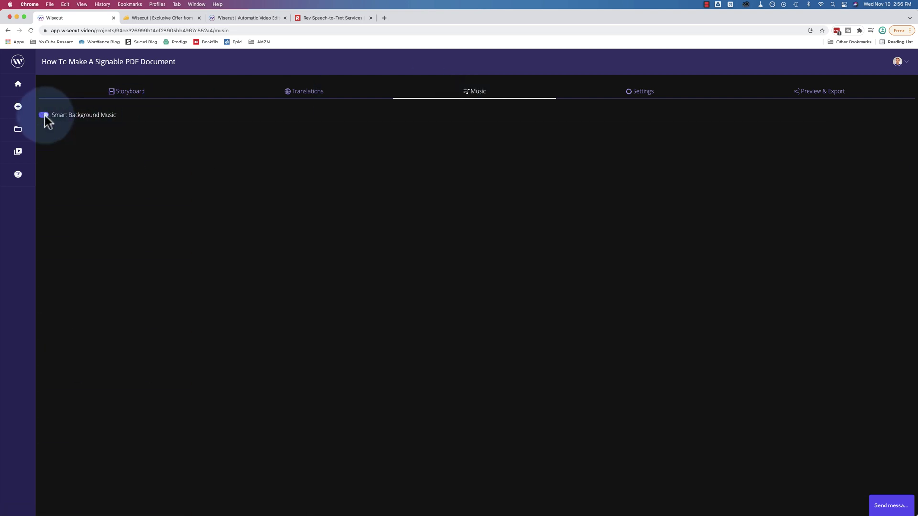
{"action": "left_click", "coordinate": [641, 93]}
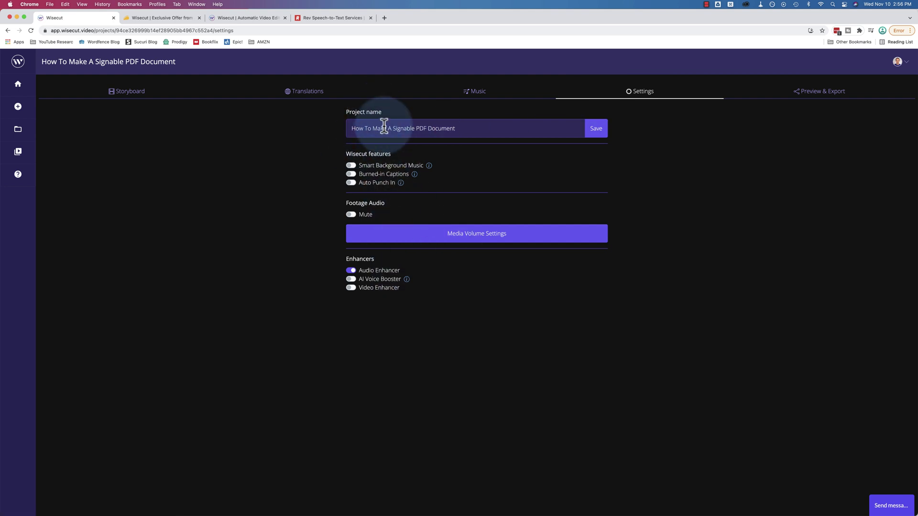
Step: Choose 4k (2160p) as the export resolution on the Preview & Export page
{"action": "left_click", "coordinate": [821, 94]}
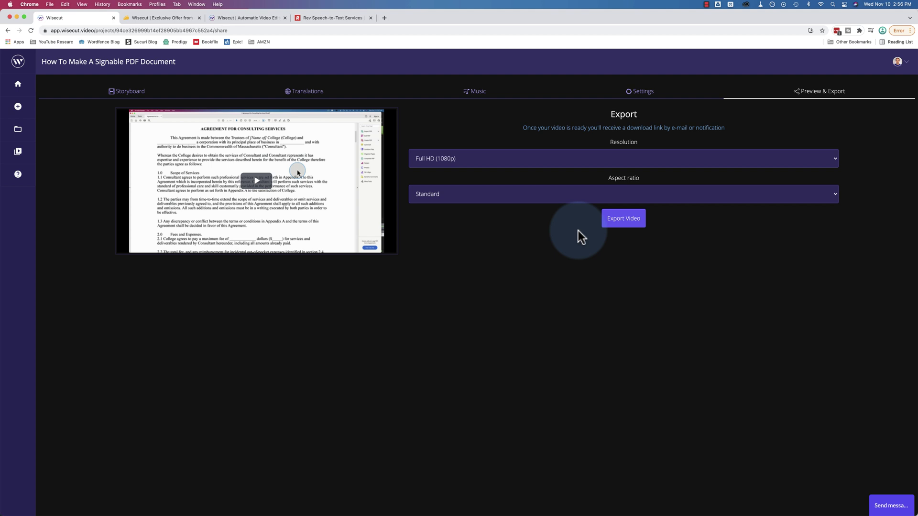
{"action": "left_click", "coordinate": [486, 165]}
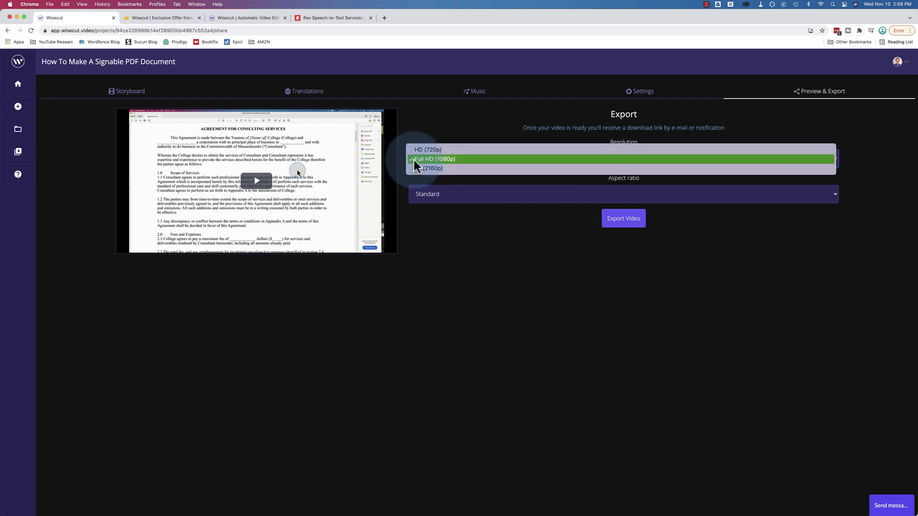
{"action": "left_click", "coordinate": [429, 167]}
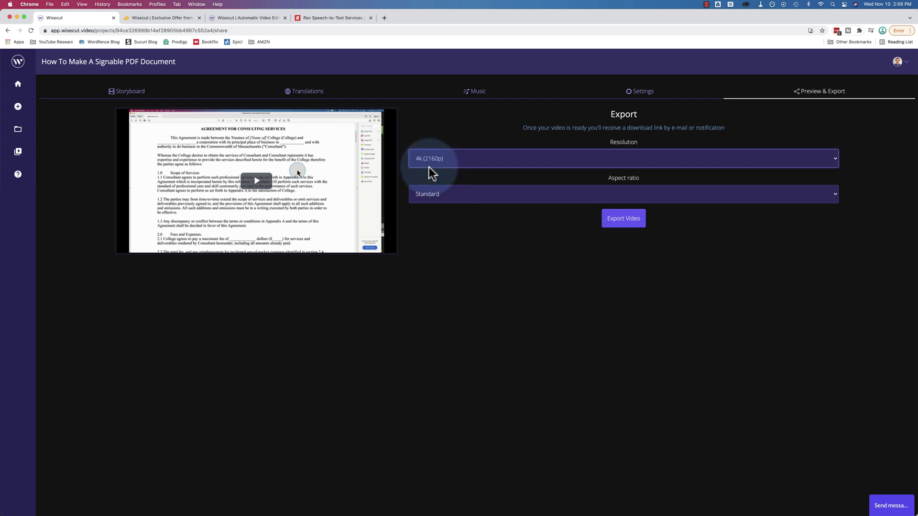
Step: Browse the aspect ratio options (Standard, Landscape, Portrait, Square), keeping Standard selected
{"action": "left_click", "coordinate": [518, 190]}
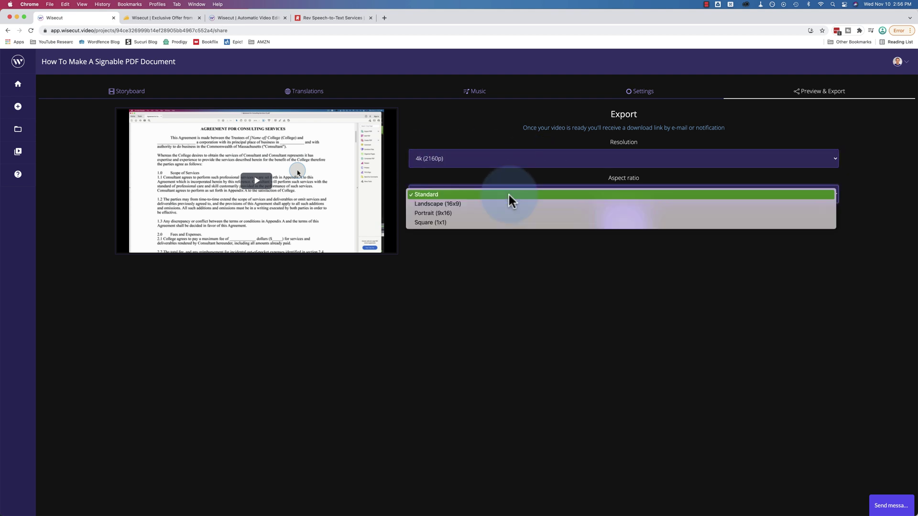
{"action": "left_click", "coordinate": [453, 204]}
{"action": "left_click", "coordinate": [451, 196]}
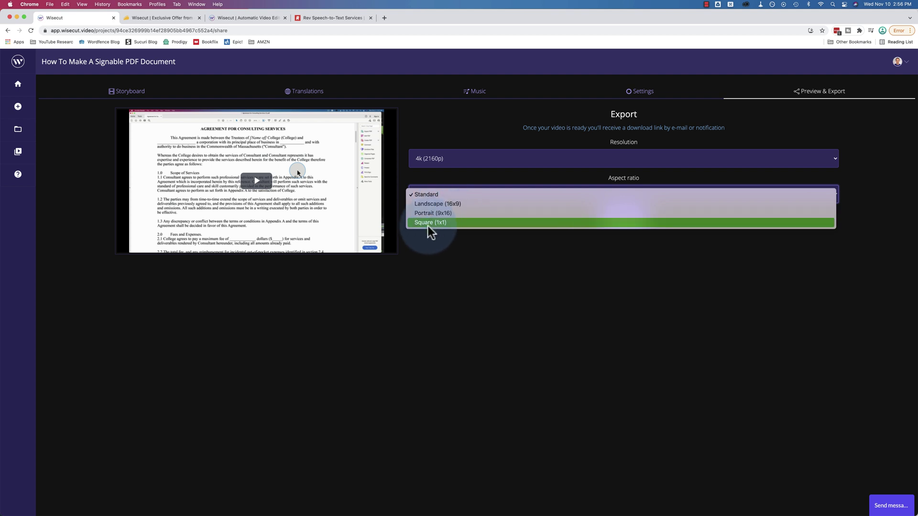
{"action": "left_click", "coordinate": [456, 232]}
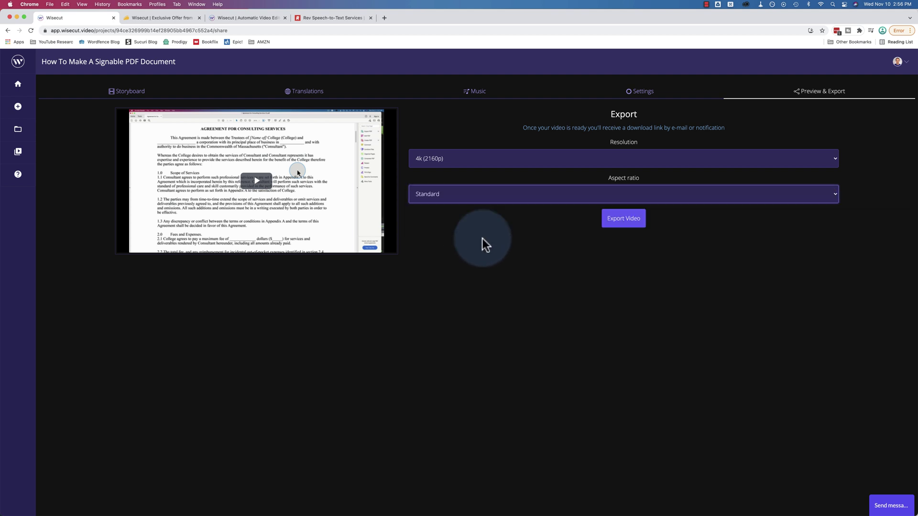
{"action": "left_click", "coordinate": [458, 194]}
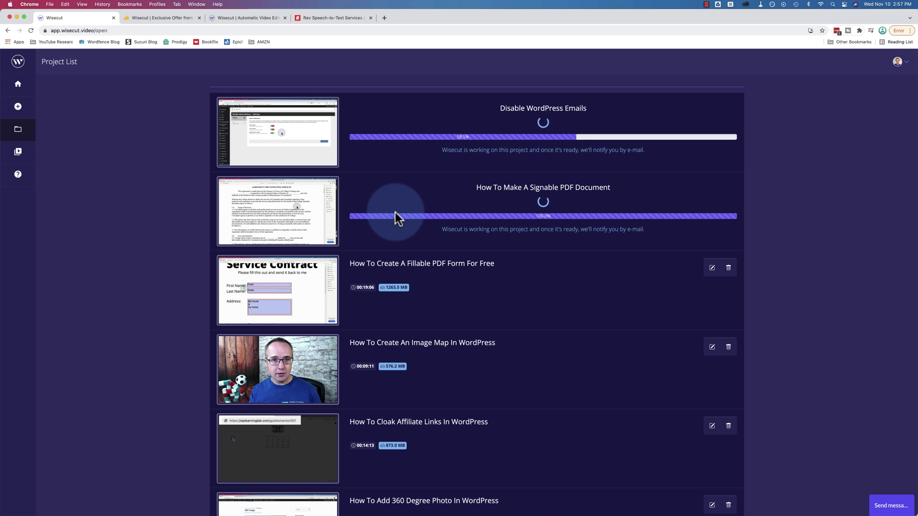
Step: Scroll down the Project List to the completed Paid Member Subscriptions project
{"action": "scroll", "coordinate": [389, 258], "scroll_direction": "down", "scroll_amount": 1}
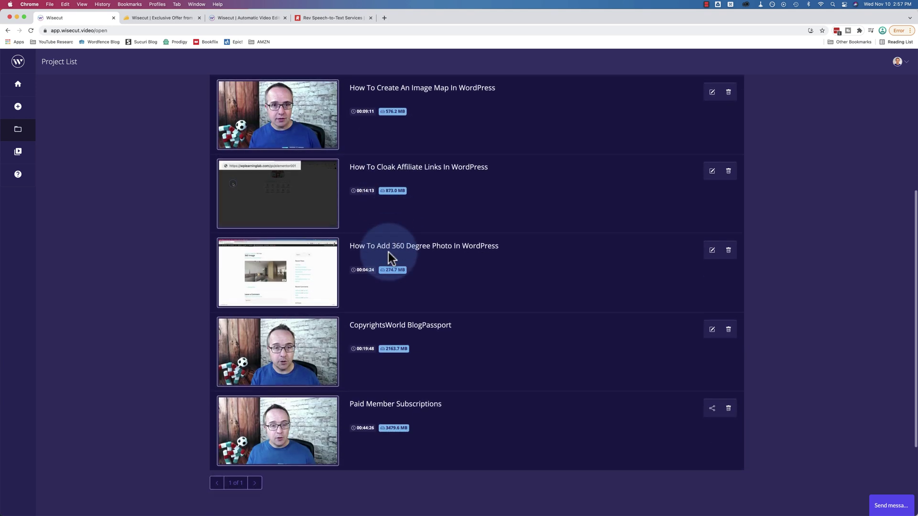
{"action": "scroll", "coordinate": [388, 251], "scroll_direction": "down", "scroll_amount": 2}
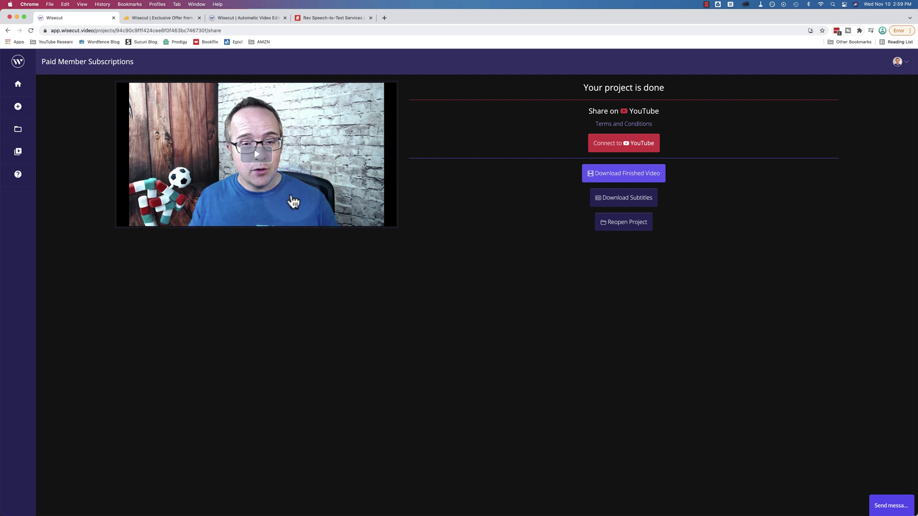
Step: Play and scrub the finished Paid Member Subscriptions video, then save its subtitles zip to Downloads
{"action": "left_click", "coordinate": [265, 160]}
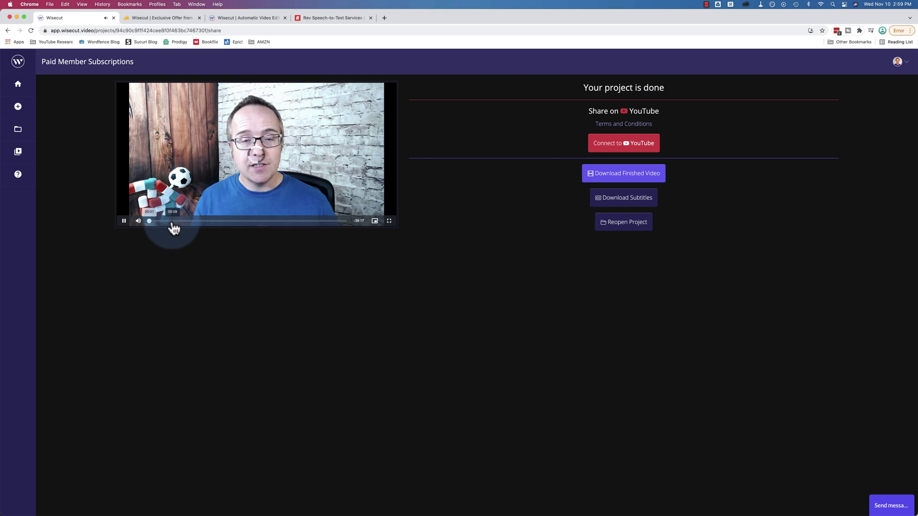
{"action": "left_click", "coordinate": [173, 221]}
{"action": "left_click", "coordinate": [125, 222]}
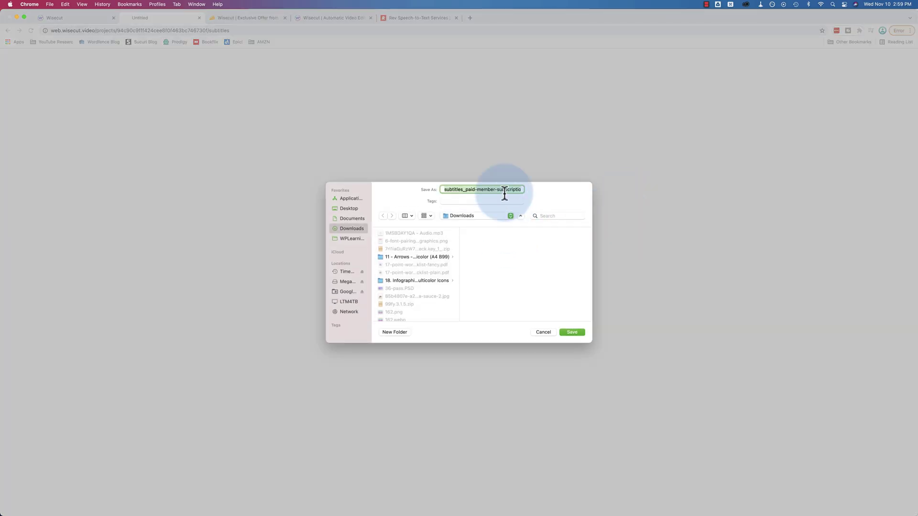
{"action": "left_click_drag", "start_coordinate": [500, 189], "coordinate": [526, 190]}
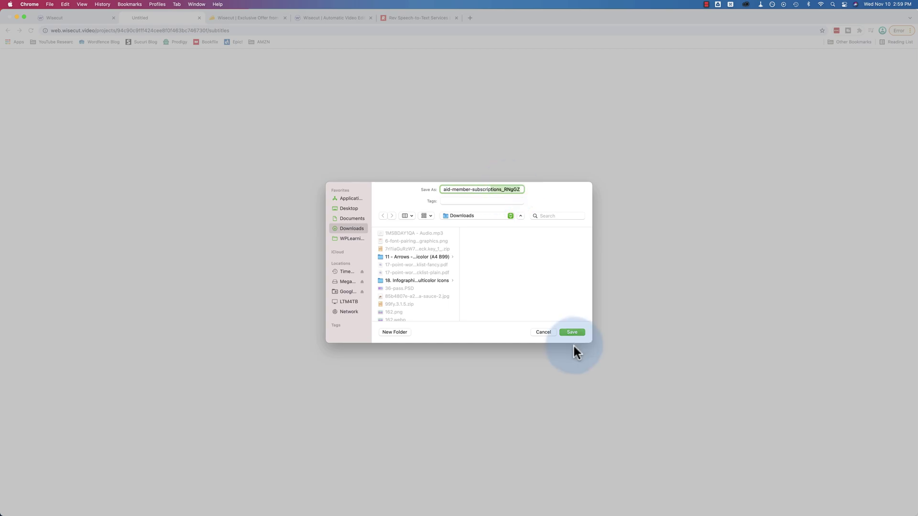
{"action": "left_click", "coordinate": [571, 331]}
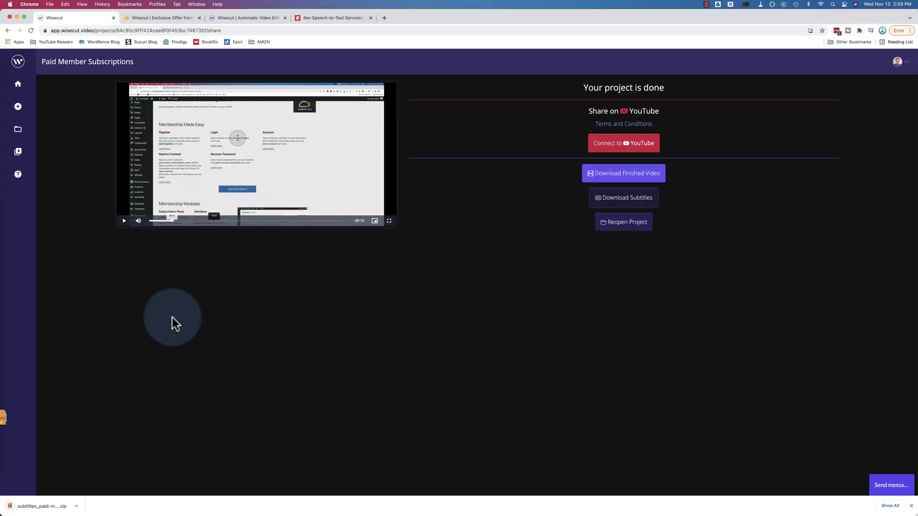
Step: Show the subtitles zip in Downloads, unpack it into the en-US folder, and widen the column
{"action": "left_click", "coordinate": [76, 506]}
{"action": "left_click", "coordinate": [96, 496]}
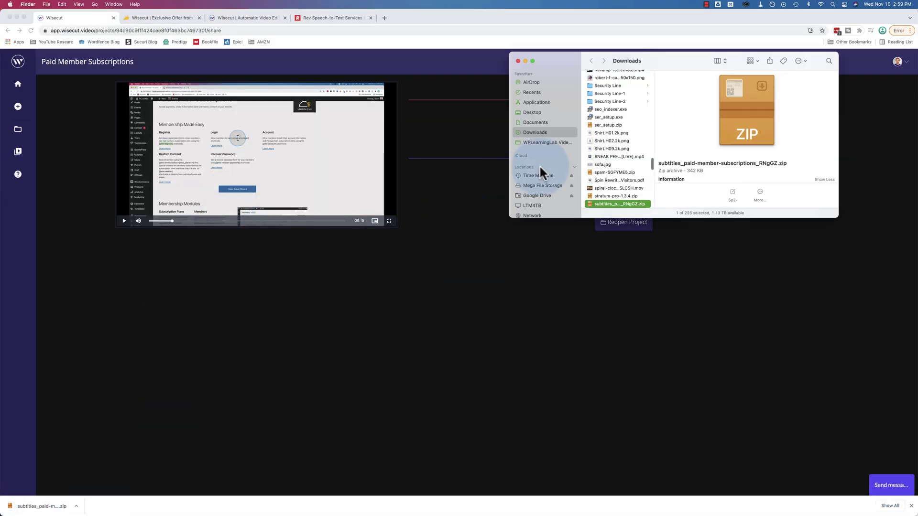
{"action": "double_click", "coordinate": [592, 203]}
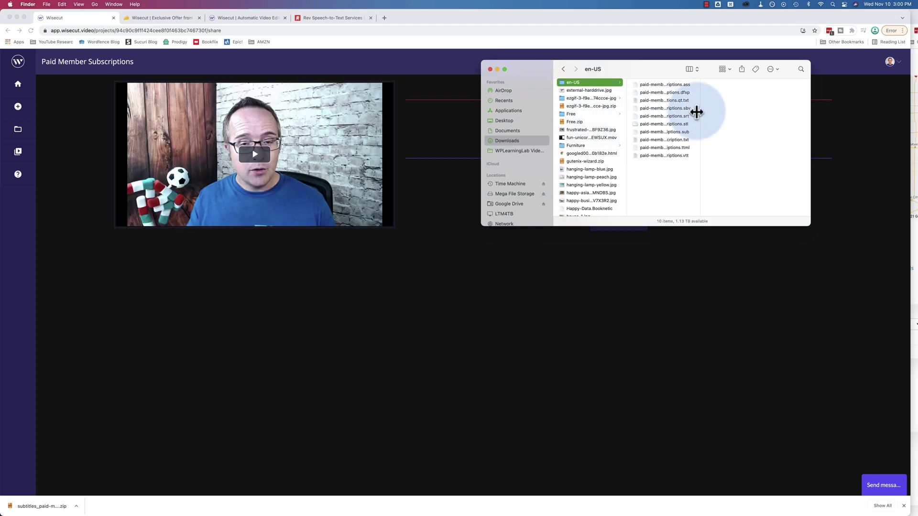
{"action": "left_click_drag", "start_coordinate": [698, 111], "coordinate": [764, 120]}
Step: Inspect the .srt and qt.txt subtitle files and Quick Look the transcription.txt text
{"action": "left_click", "coordinate": [664, 115]}
{"action": "scroll", "coordinate": [635, 116], "scroll_direction": "right", "scroll_amount": 2}
{"action": "left_click", "coordinate": [612, 98]}
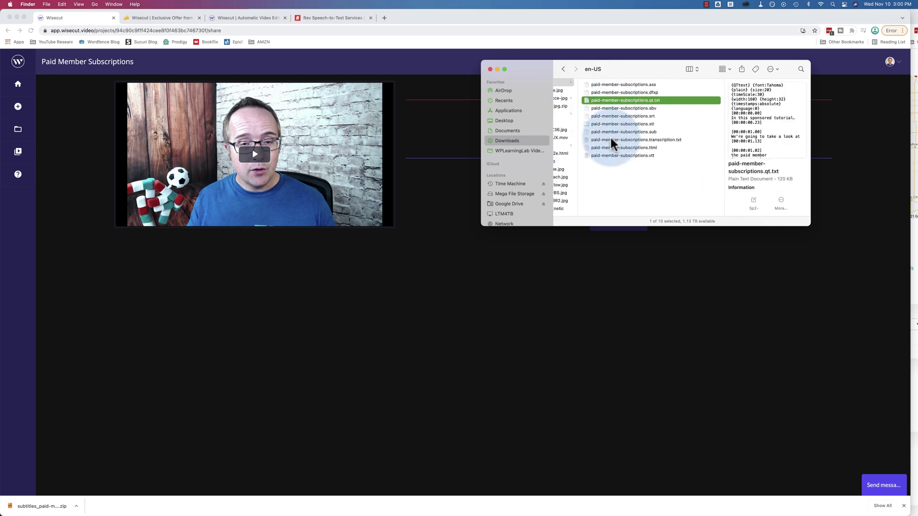
{"action": "left_click_drag", "start_coordinate": [610, 138], "coordinate": [610, 138]}
{"action": "key", "text": "space"}
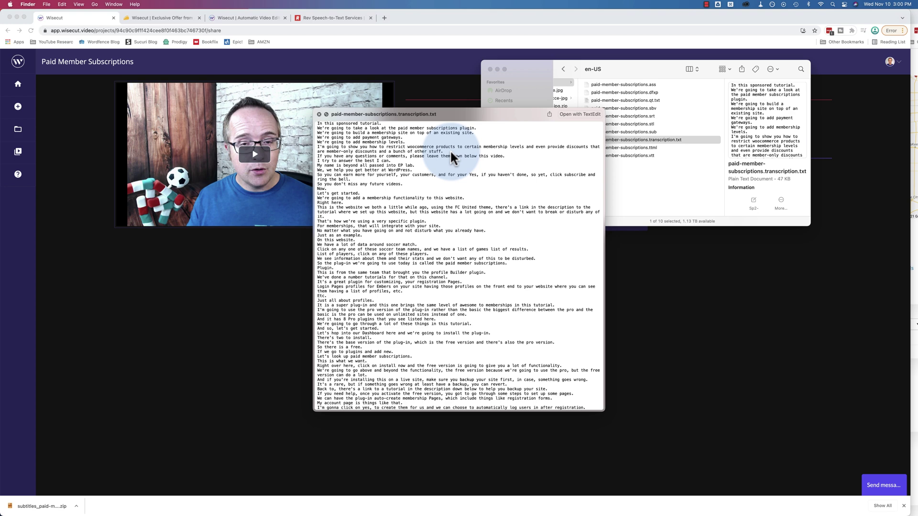
{"action": "key", "text": "space"}
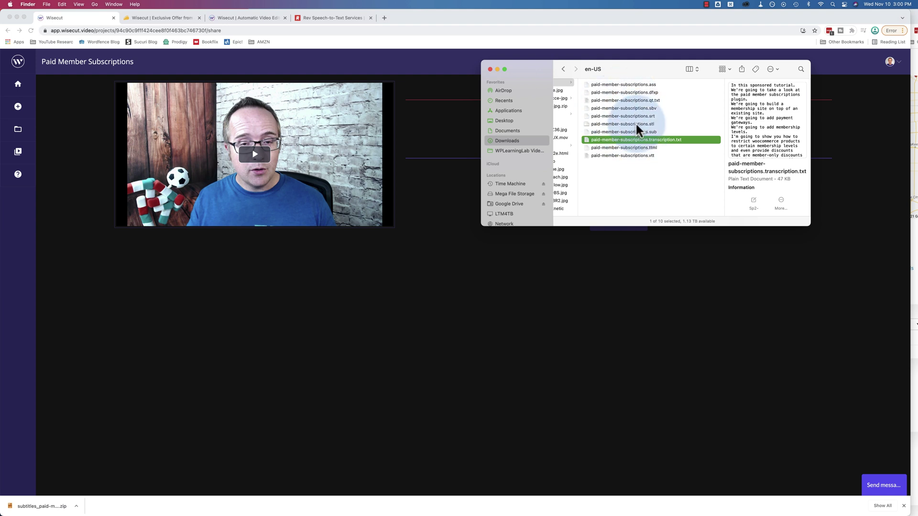
{"action": "left_click", "coordinate": [584, 115]}
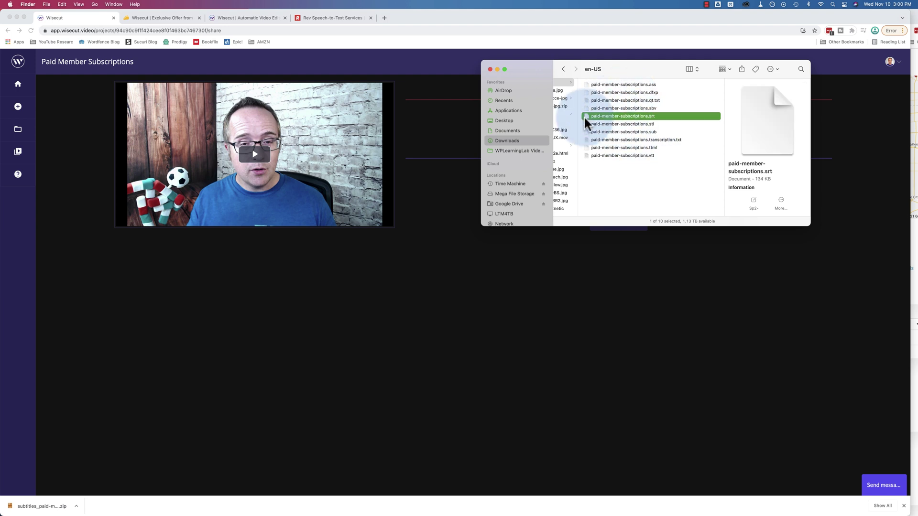
{"action": "left_click", "coordinate": [601, 140]}
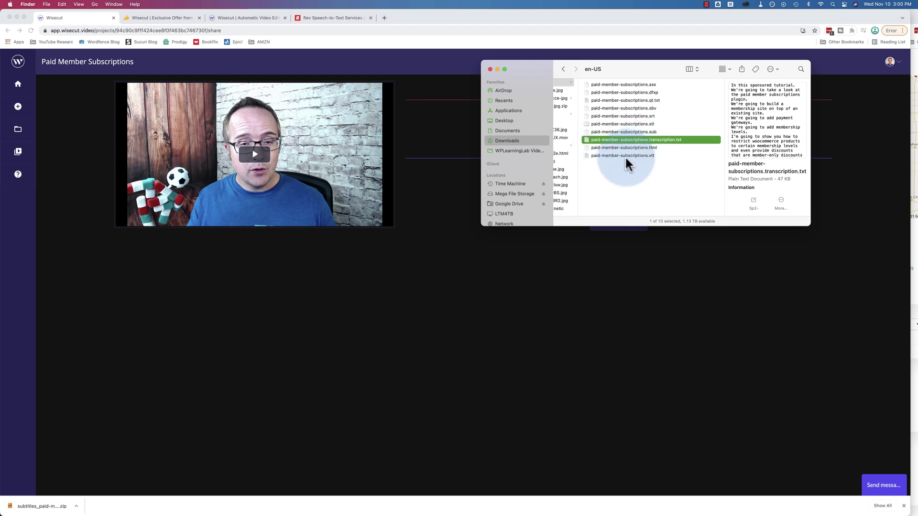
Step: Open the CopyrightsWorld BlogPassport project from the full projects list
{"action": "left_click", "coordinate": [388, 296]}
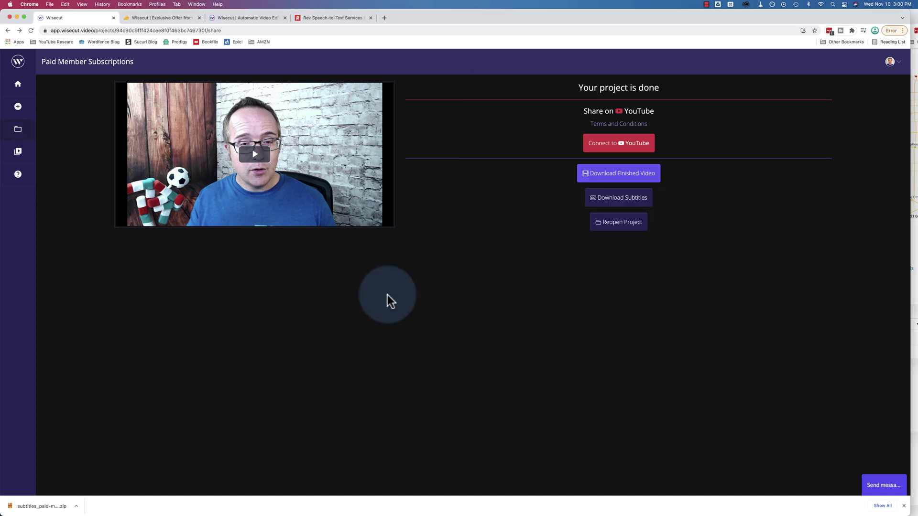
{"action": "left_click", "coordinate": [20, 134]}
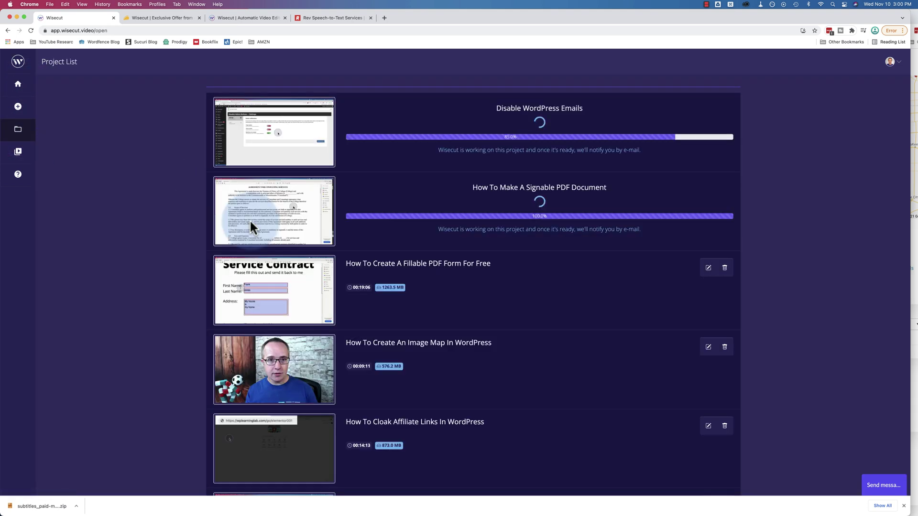
{"action": "scroll", "coordinate": [178, 256], "scroll_direction": "down", "scroll_amount": 5}
{"action": "scroll", "coordinate": [178, 251], "scroll_direction": "down", "scroll_amount": 3}
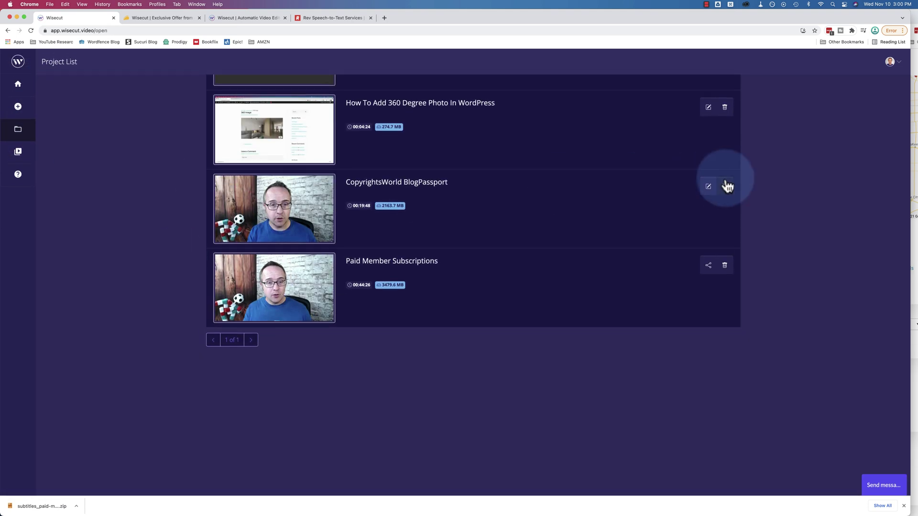
{"action": "left_click", "coordinate": [708, 185]}
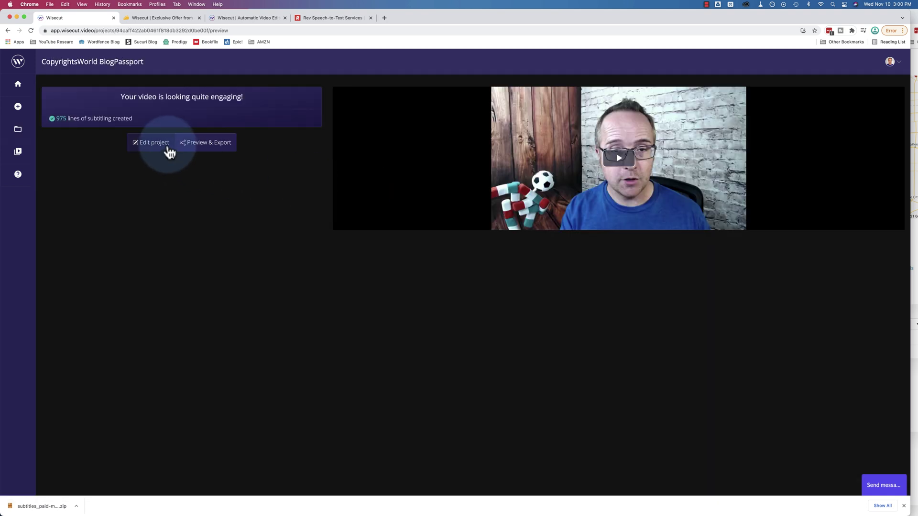
Step: Turn on Burned-in Captions in the project's export Settings, with white #ffffff text and black #000000 border
{"action": "left_click", "coordinate": [196, 143]}
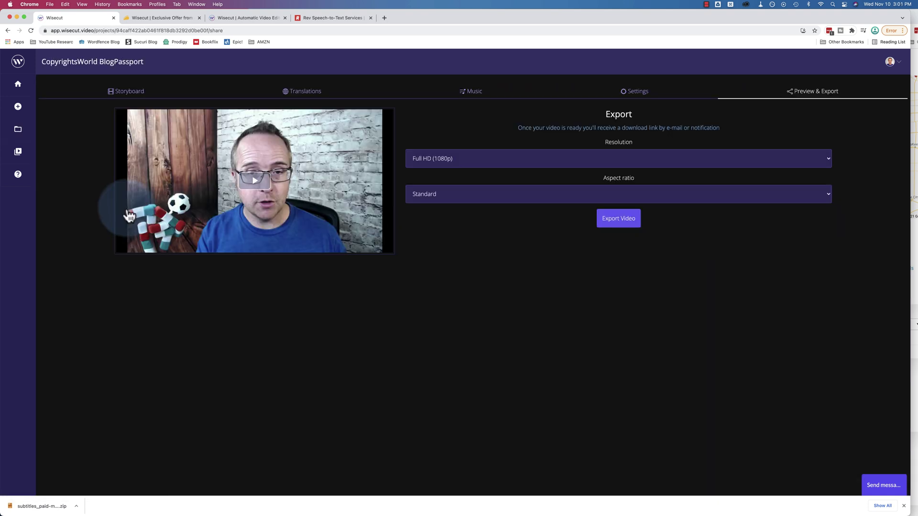
{"action": "left_click", "coordinate": [637, 94]}
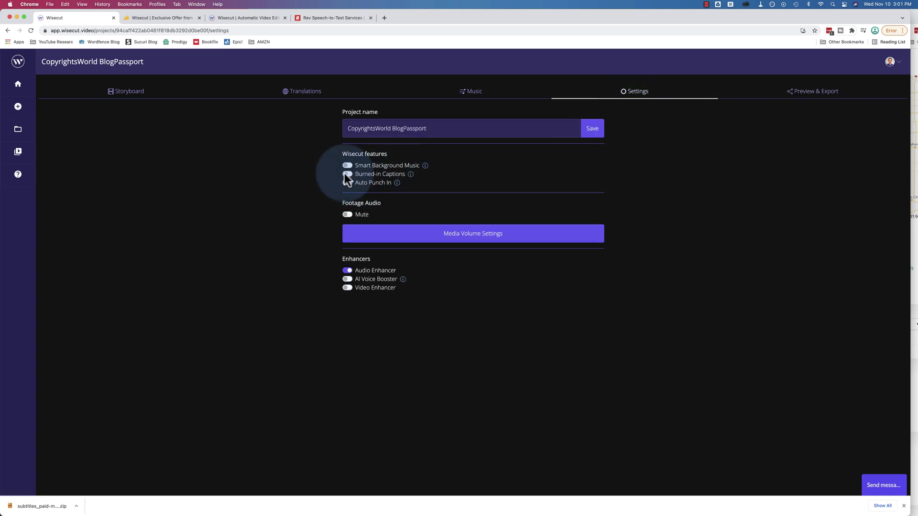
{"action": "left_click", "coordinate": [348, 174]}
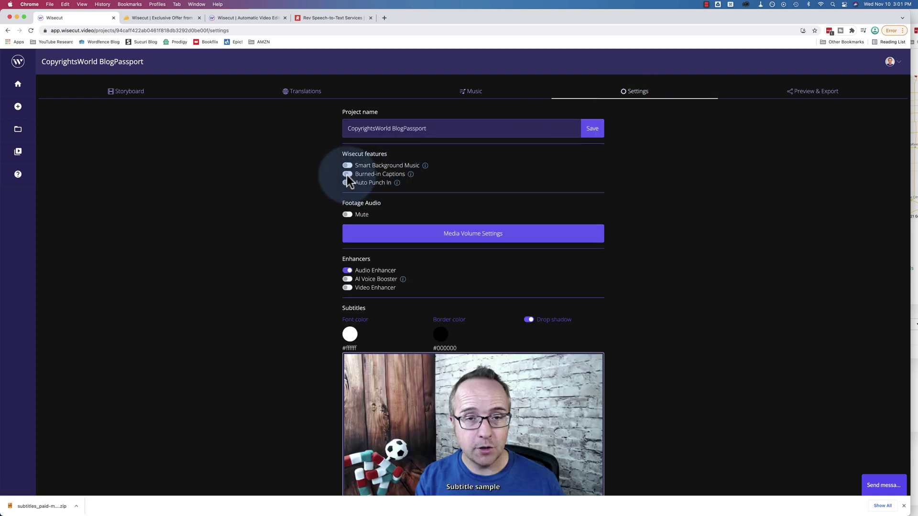
{"action": "scroll", "coordinate": [334, 200], "scroll_direction": "down", "scroll_amount": 5}
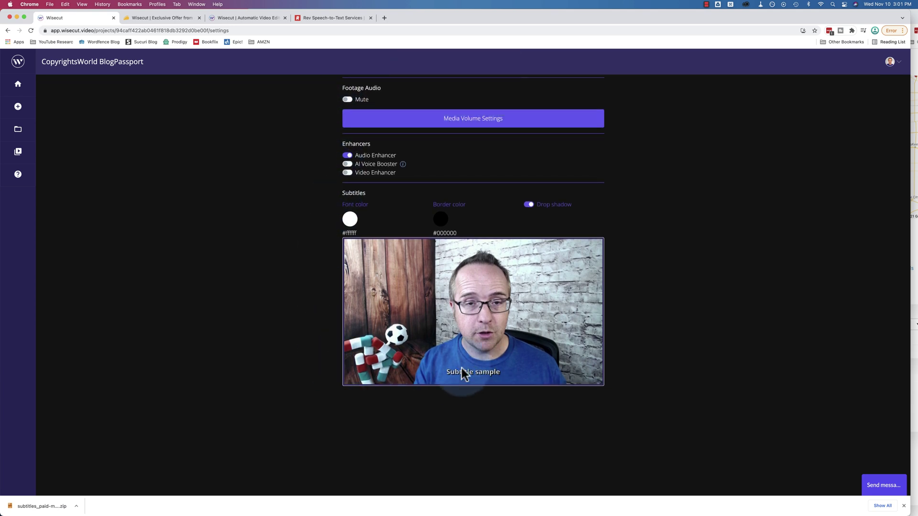
{"action": "scroll", "coordinate": [331, 326], "scroll_direction": "up", "scroll_amount": 5}
Step: Open the CopyrightsWorld BlogPassport storyboard and play the video from a Scene 1 transcript line
{"action": "left_click", "coordinate": [300, 91]}
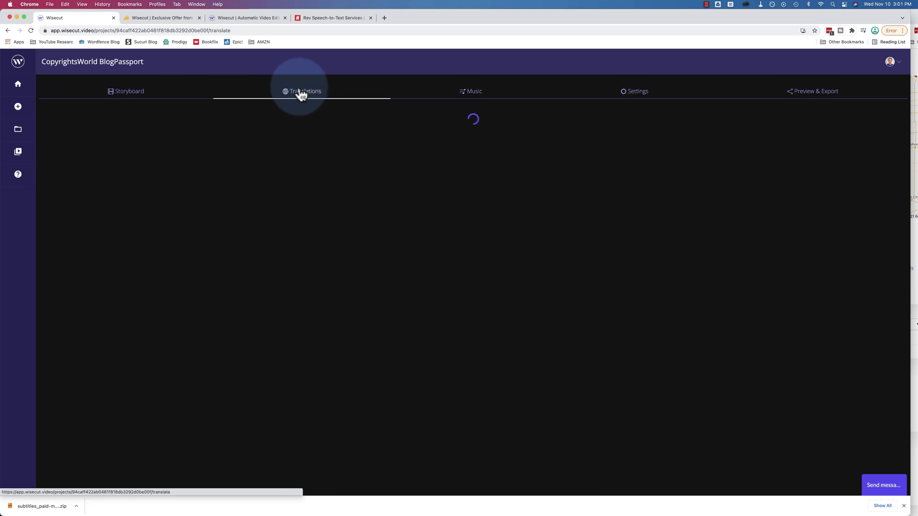
{"action": "left_click", "coordinate": [120, 95]}
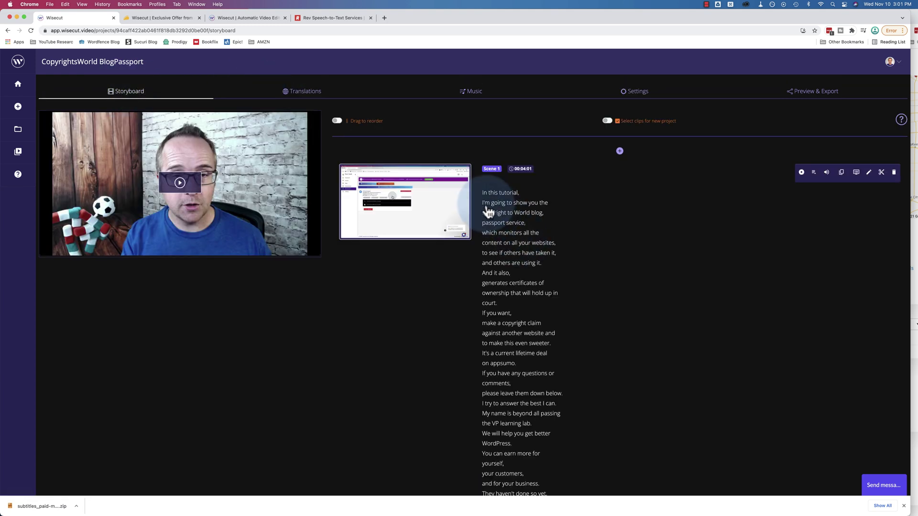
{"action": "left_click", "coordinate": [503, 222]}
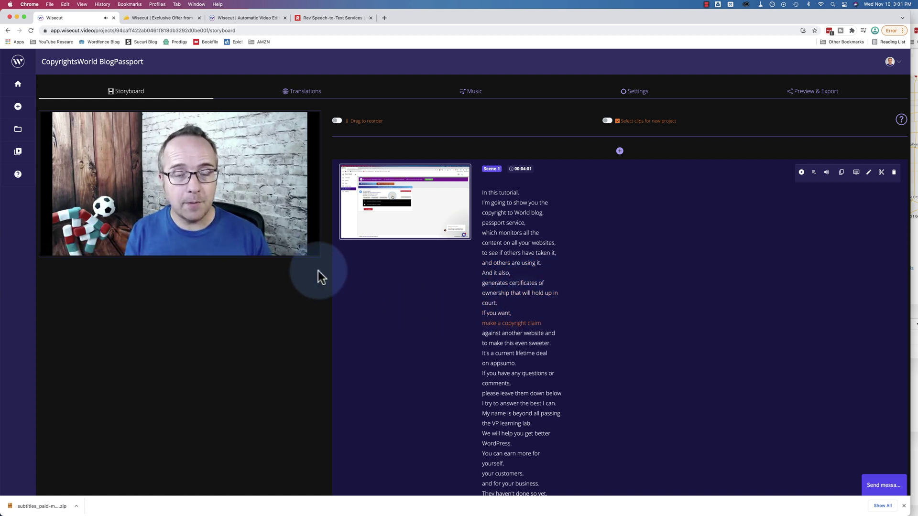
Step: Scroll through the project's Settings and switch Video Enhancer on, then back off
{"action": "left_click", "coordinate": [649, 98]}
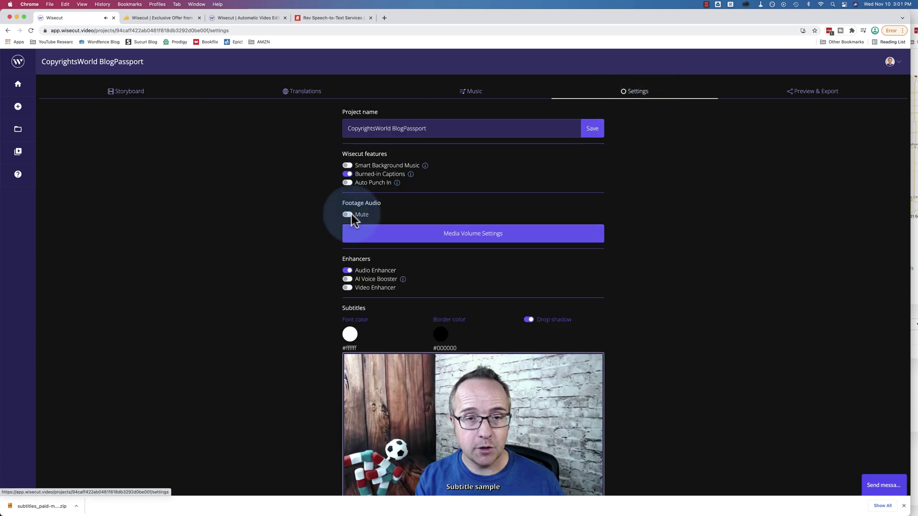
{"action": "scroll", "coordinate": [323, 231], "scroll_direction": "down", "scroll_amount": 3}
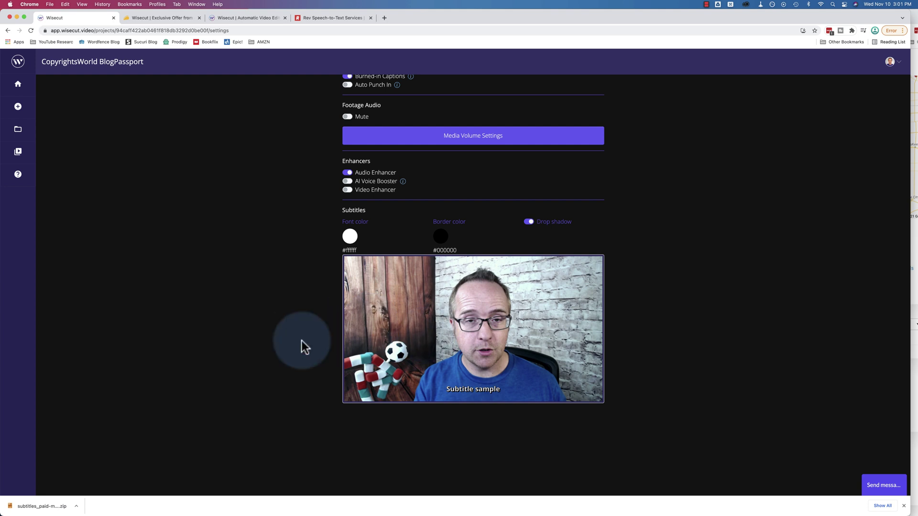
{"action": "scroll", "coordinate": [302, 340], "scroll_direction": "up", "scroll_amount": 2}
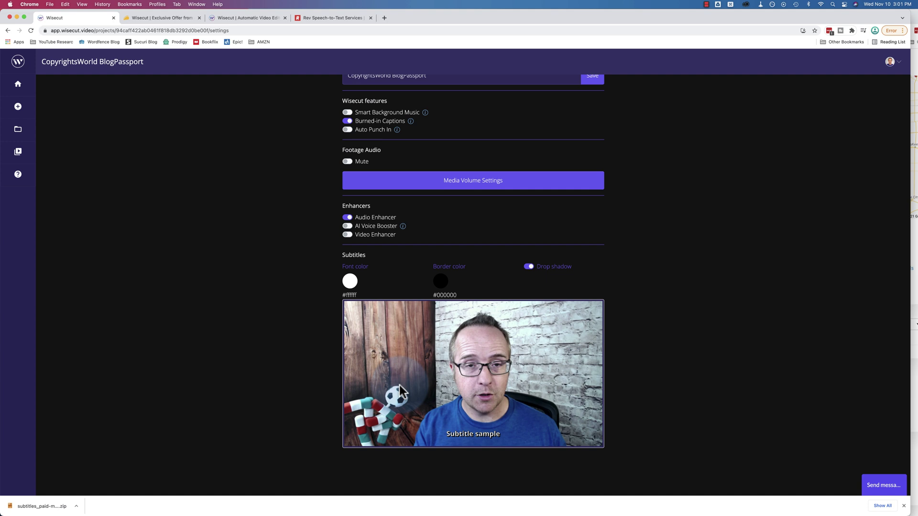
{"action": "scroll", "coordinate": [317, 283], "scroll_direction": "up", "scroll_amount": 2}
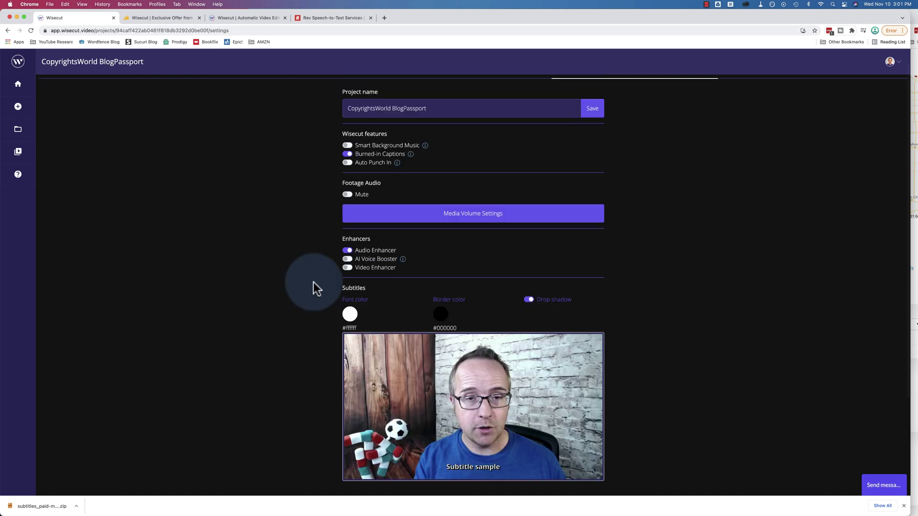
{"action": "mouse_move", "coordinate": [403, 259]}
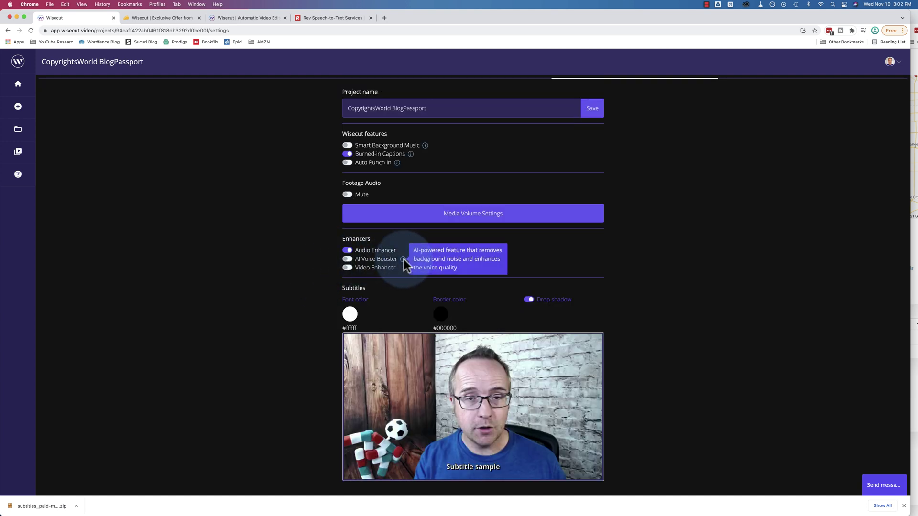
{"action": "left_click", "coordinate": [346, 268]}
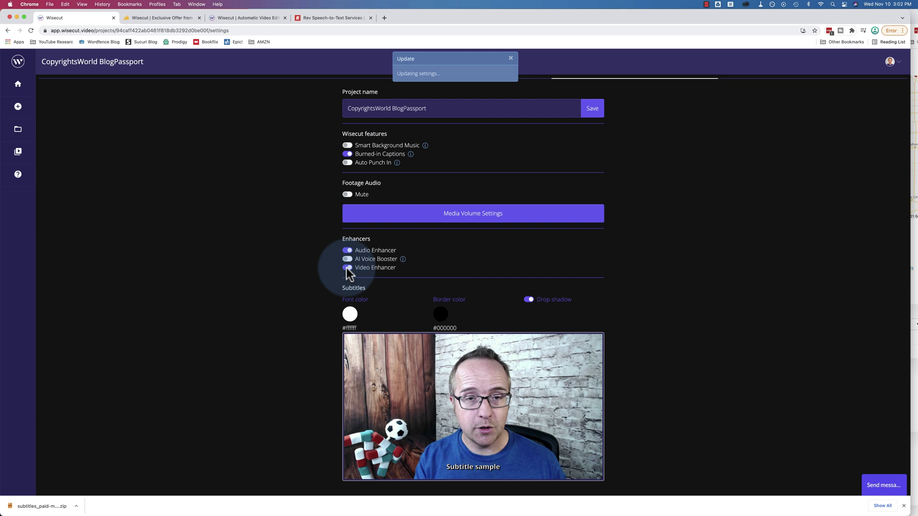
{"action": "left_click", "coordinate": [346, 268]}
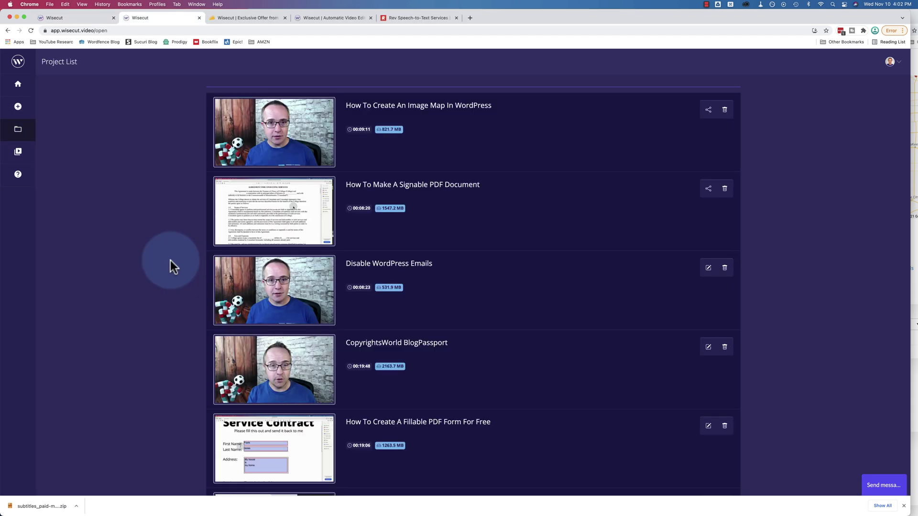
Step: Open Disable WordPress Emails and go to its Preview & Export page
{"action": "left_click", "coordinate": [708, 267]}
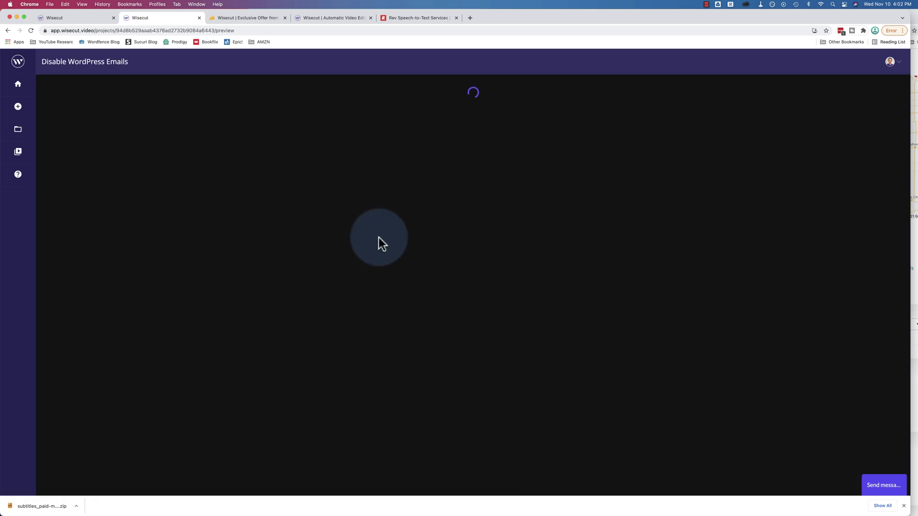
{"action": "left_click", "coordinate": [201, 146]}
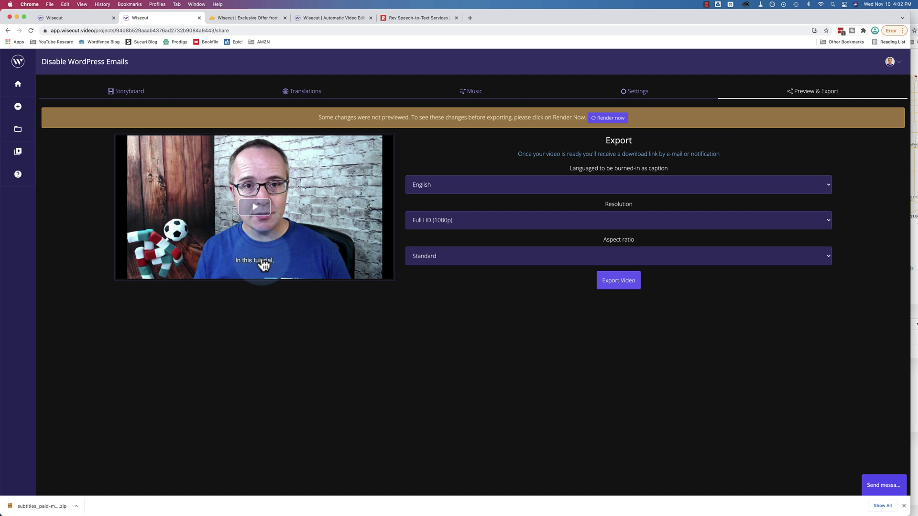
Step: Play the preview from about 4:44, where the code-editor subtitles appear
{"action": "left_click", "coordinate": [256, 206]}
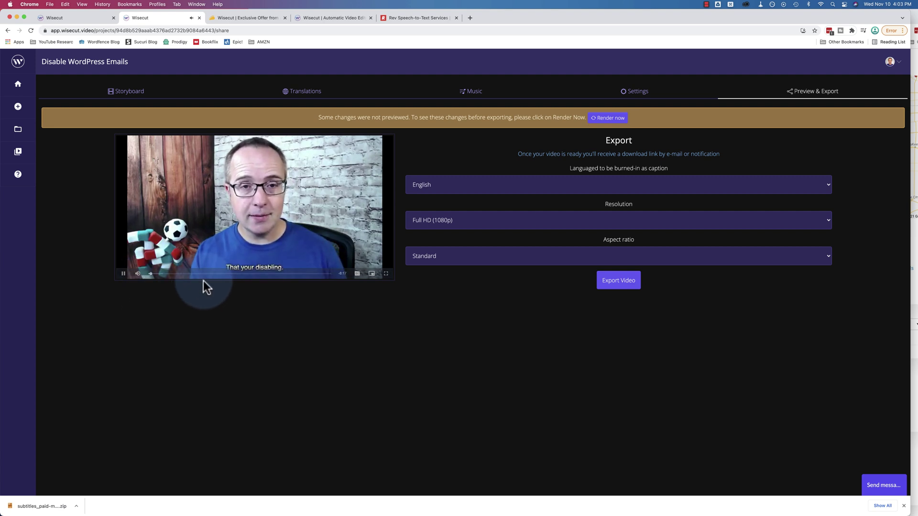
{"action": "left_click", "coordinate": [252, 274]}
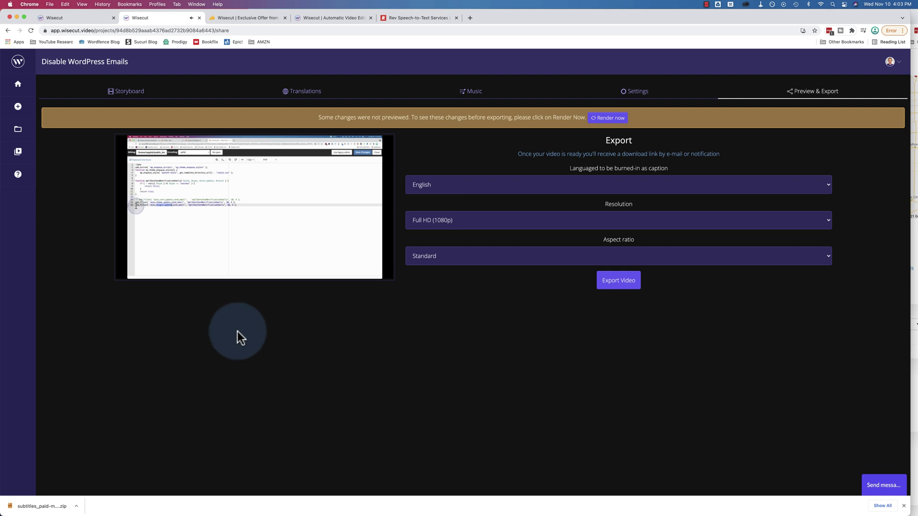
{"action": "mouse_move", "coordinate": [264, 216]}
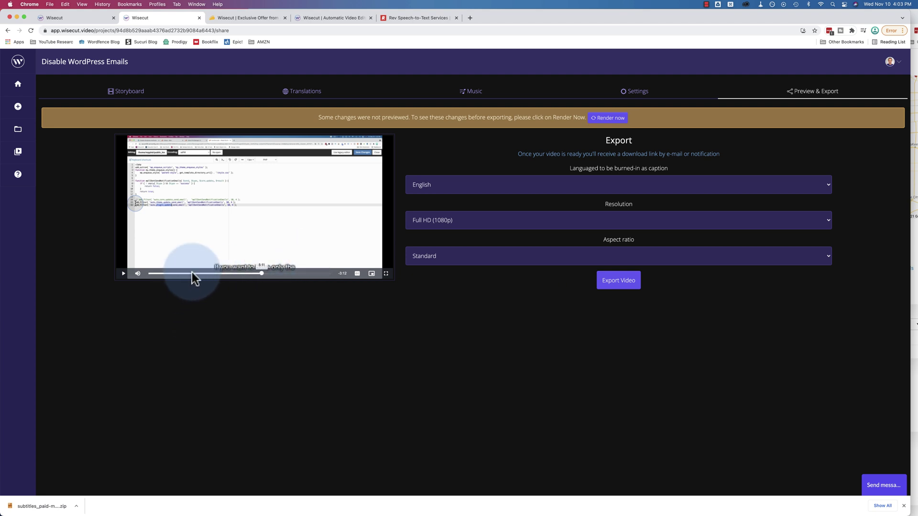
{"action": "mouse_move", "coordinate": [358, 276]}
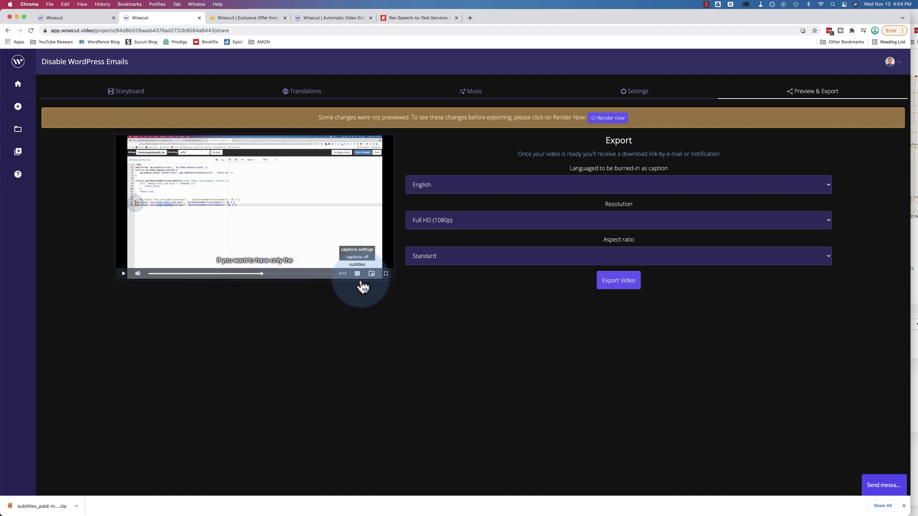
{"action": "left_click", "coordinate": [358, 257]}
{"action": "mouse_move", "coordinate": [357, 277]}
{"action": "left_click", "coordinate": [359, 249]}
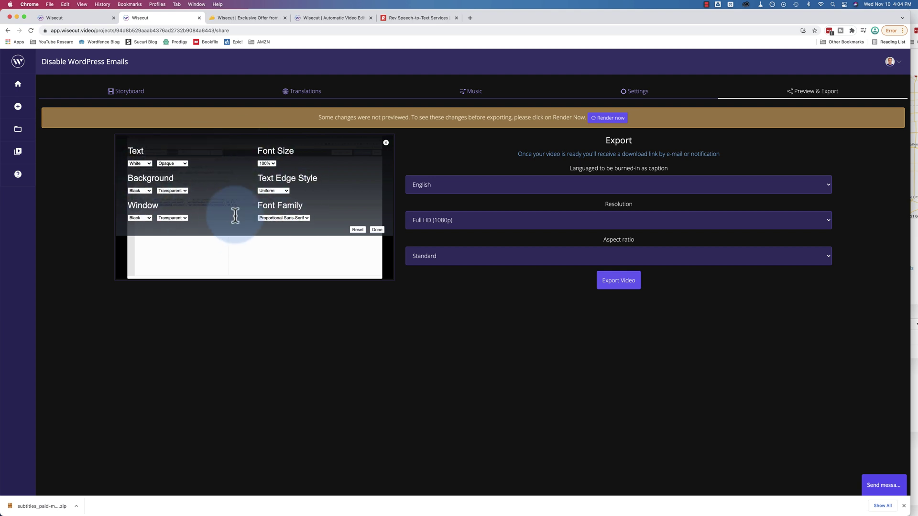
{"action": "left_click", "coordinate": [385, 143]}
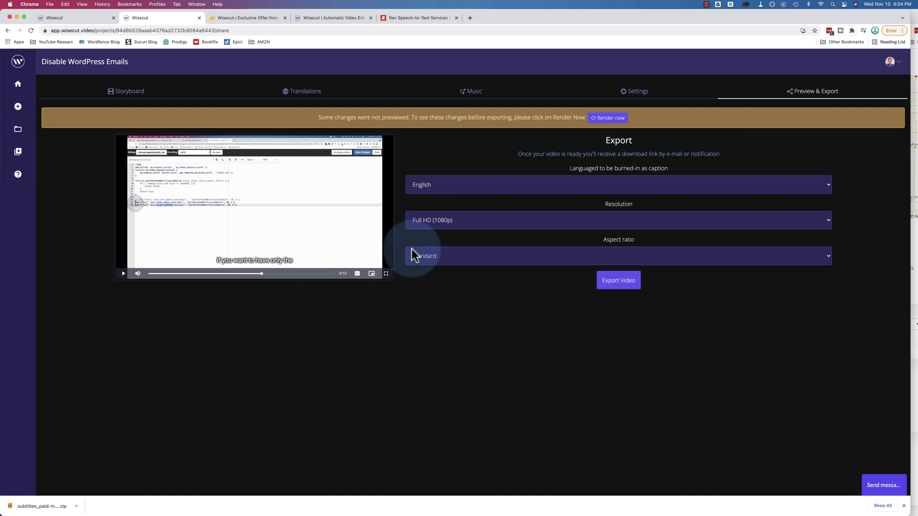
{"action": "left_click", "coordinate": [460, 227]}
{"action": "left_click", "coordinate": [463, 241]}
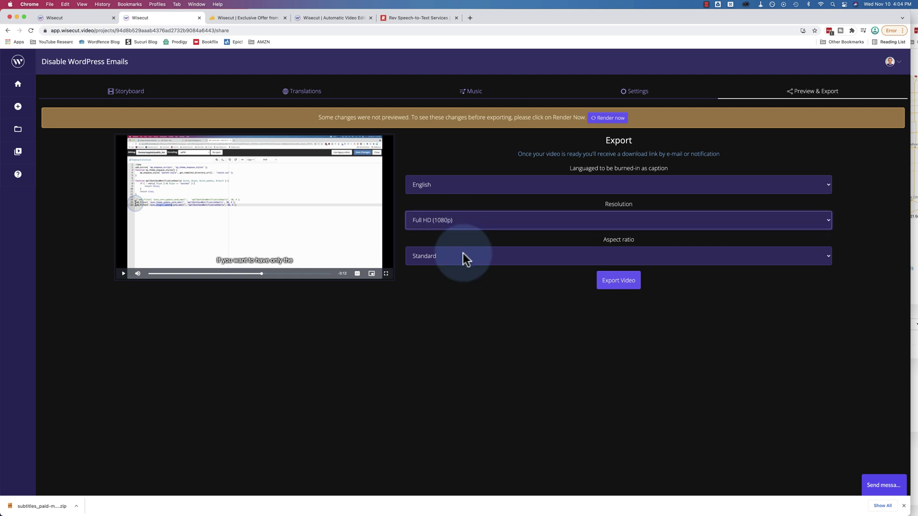
{"action": "left_click", "coordinate": [462, 258]}
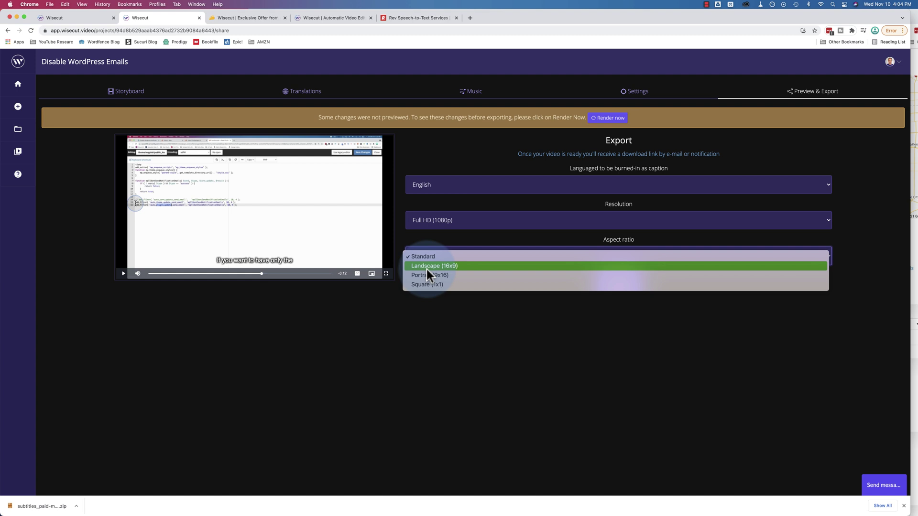
{"action": "left_click", "coordinate": [343, 291]}
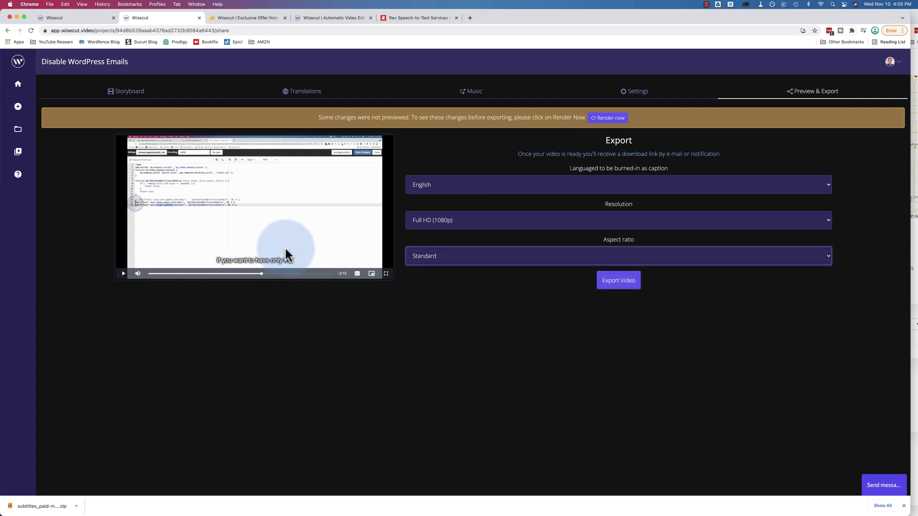